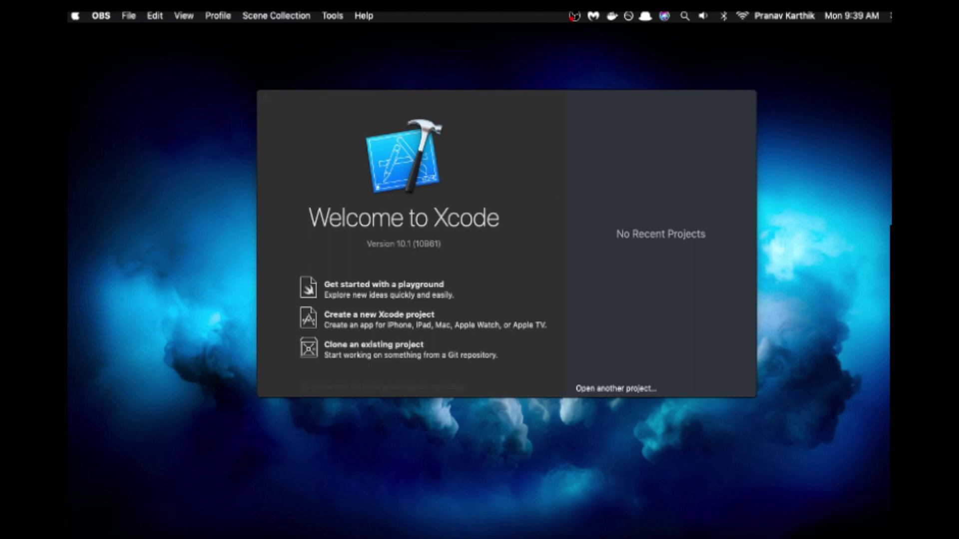
- Search the App Store for Xcode
left_click(79, 347)
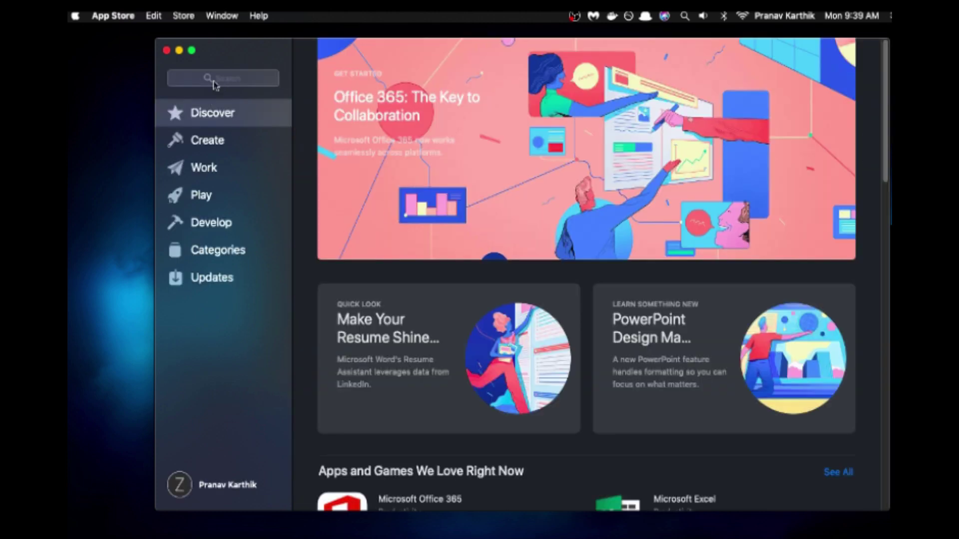
left_click(227, 77)
type("xcode")
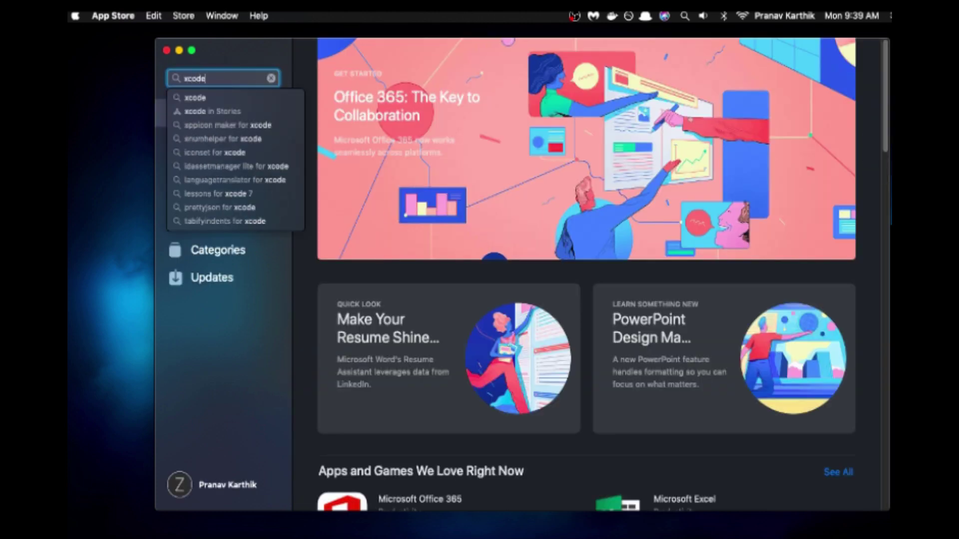
key("Return")
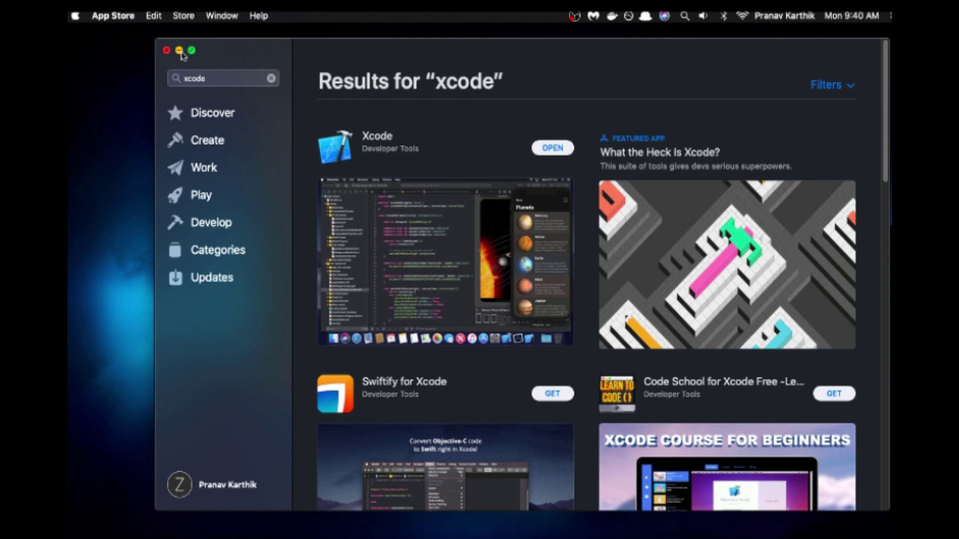
- Close the store and start a new Xcode project from the Welcome window
left_click(167, 50)
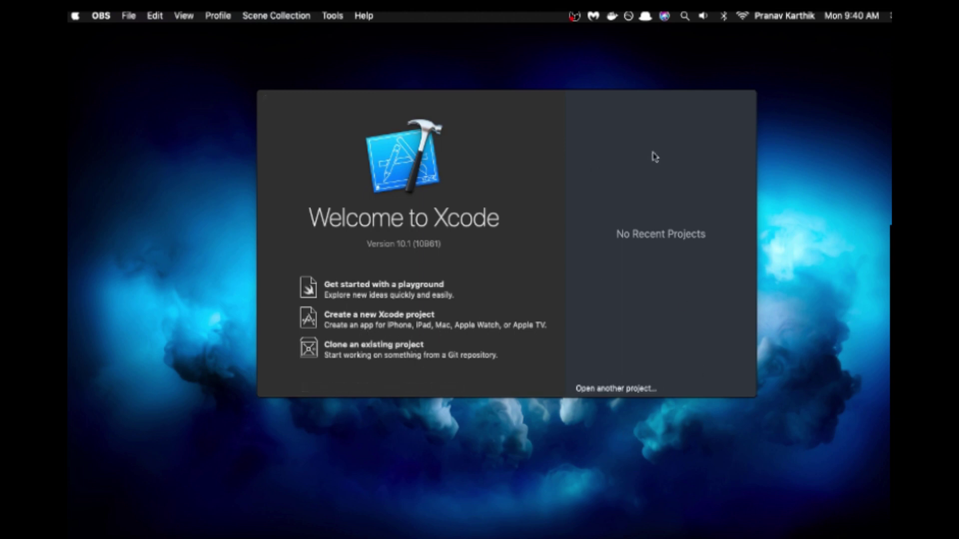
mouse_move(407, 300)
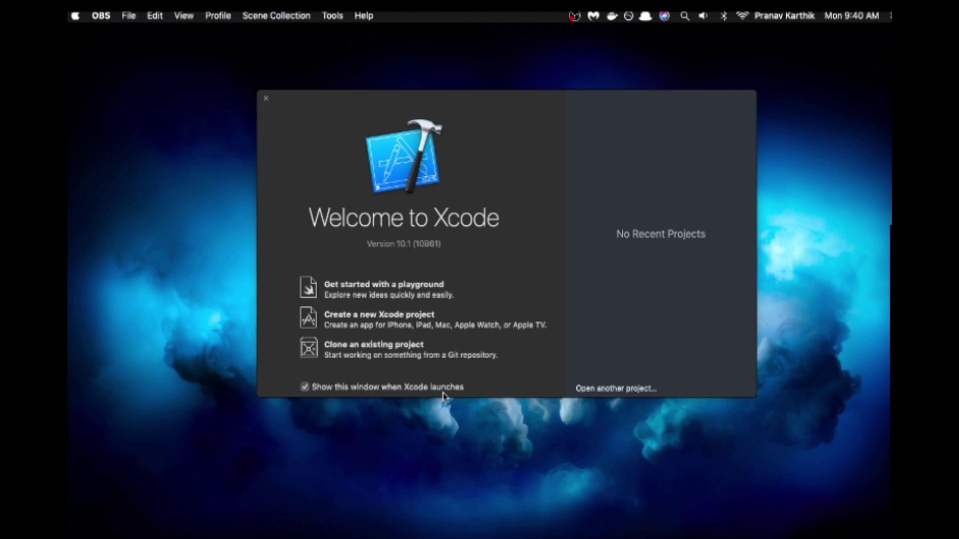
left_click(388, 320)
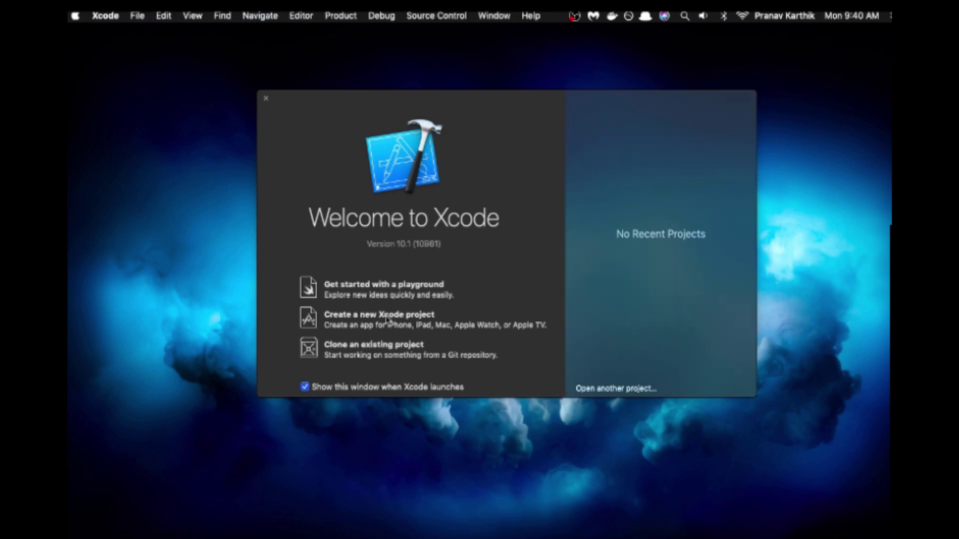
left_click(387, 319)
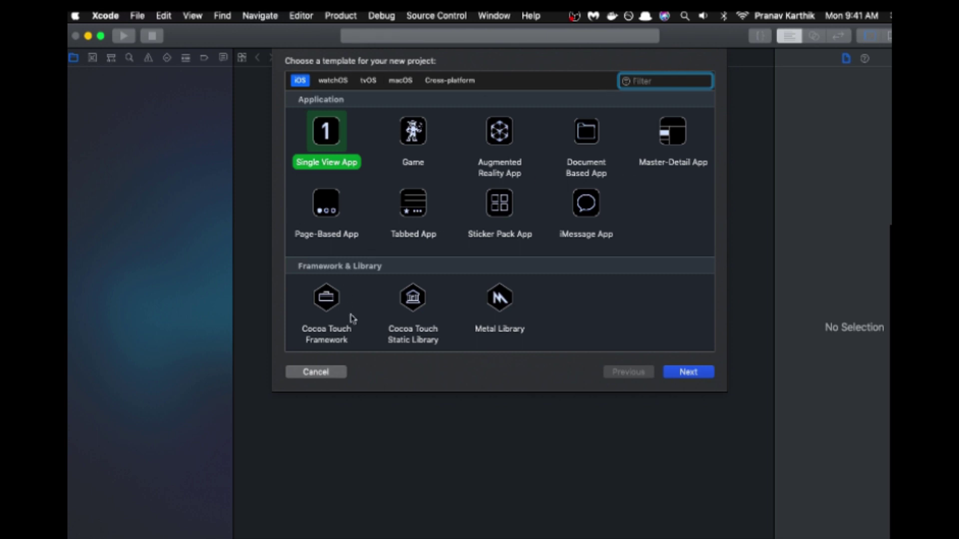
- Choose the Single View App template and move on to the project options
left_click(550, 299)
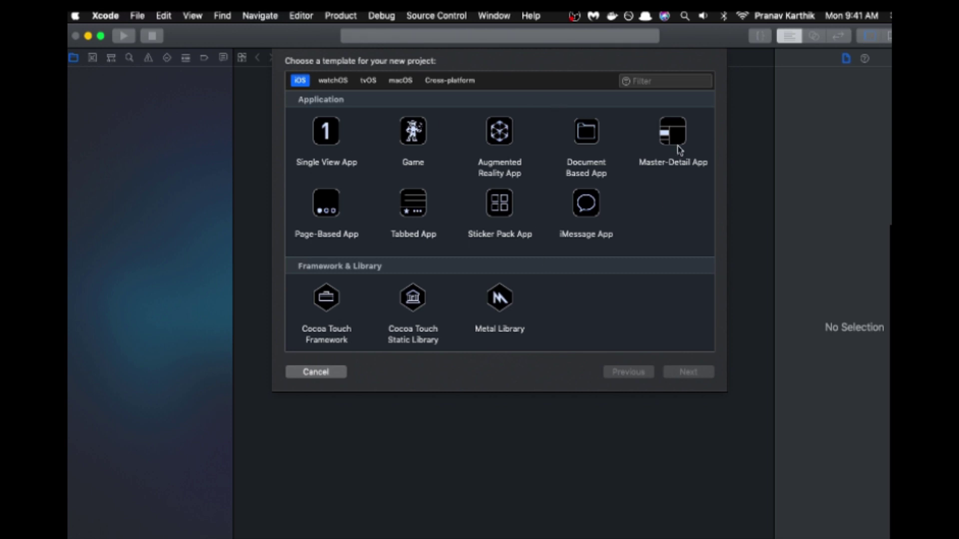
left_click(327, 133)
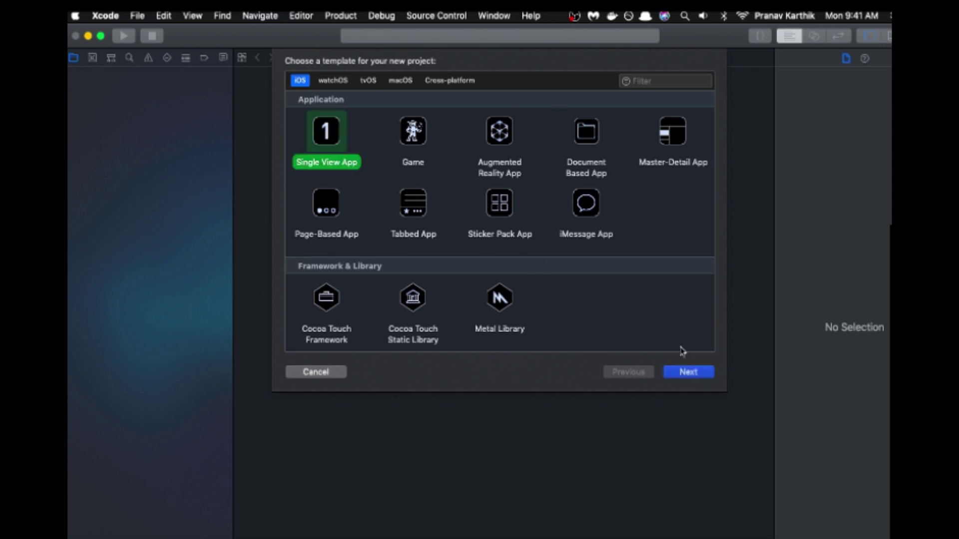
left_click(699, 377)
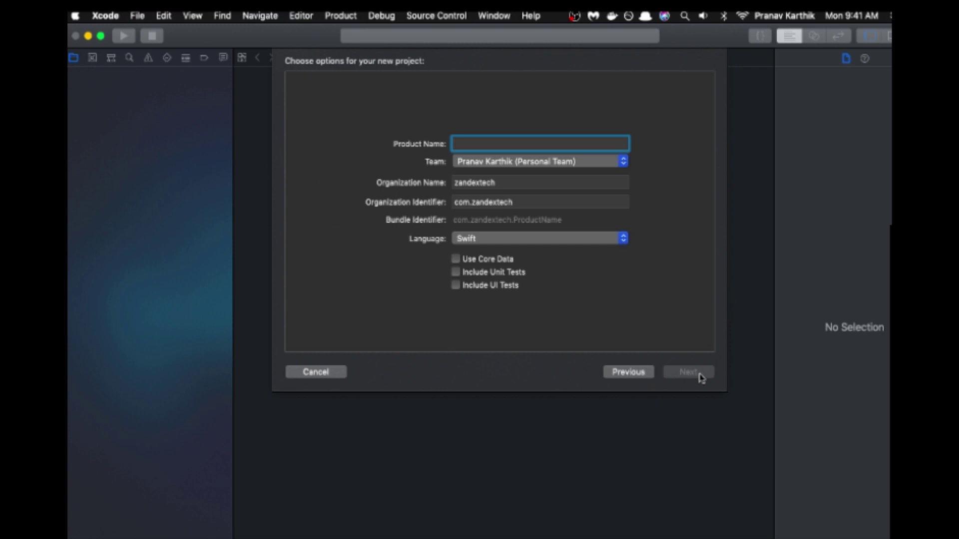
type("test")
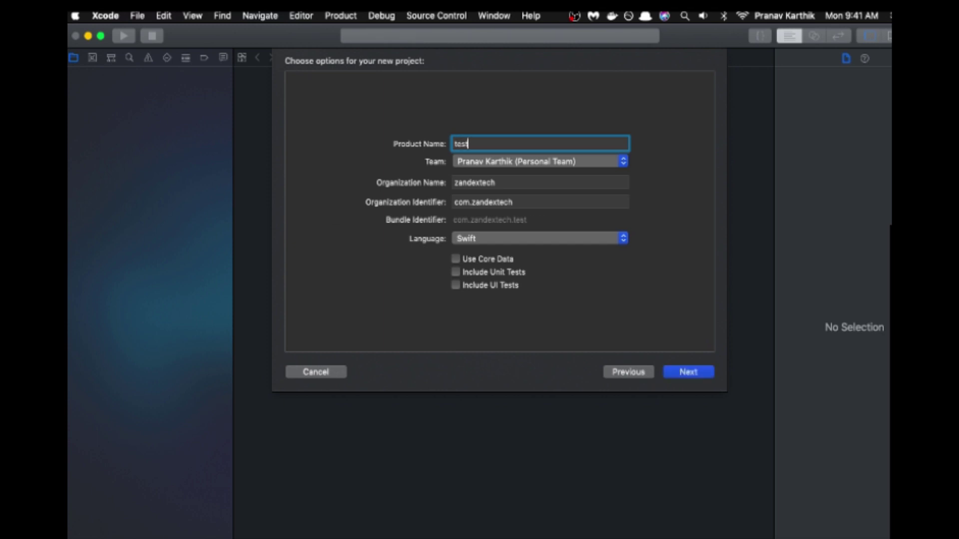
type("tutorial")
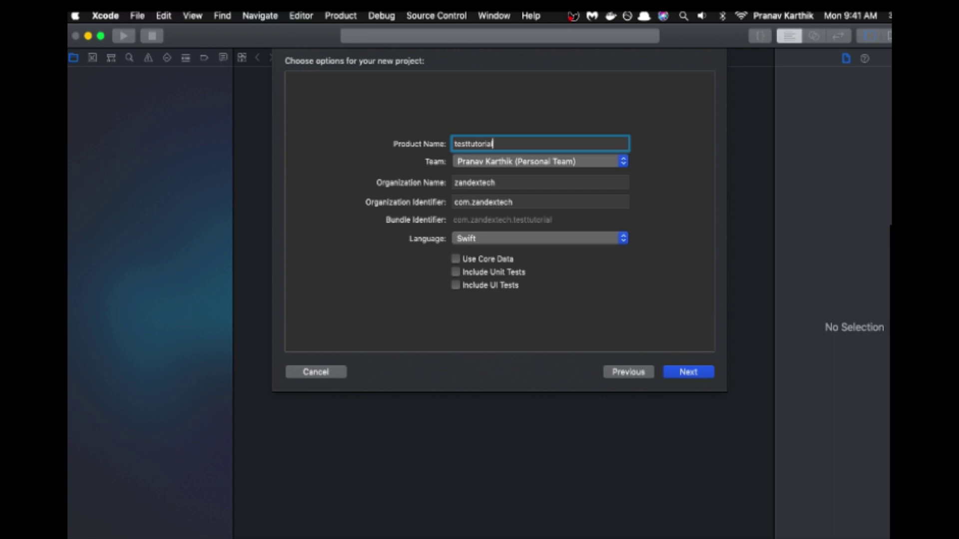
- Name the project testtutorial with new organization name and identifier, keeping the existing team and Swift
left_click(492, 164)
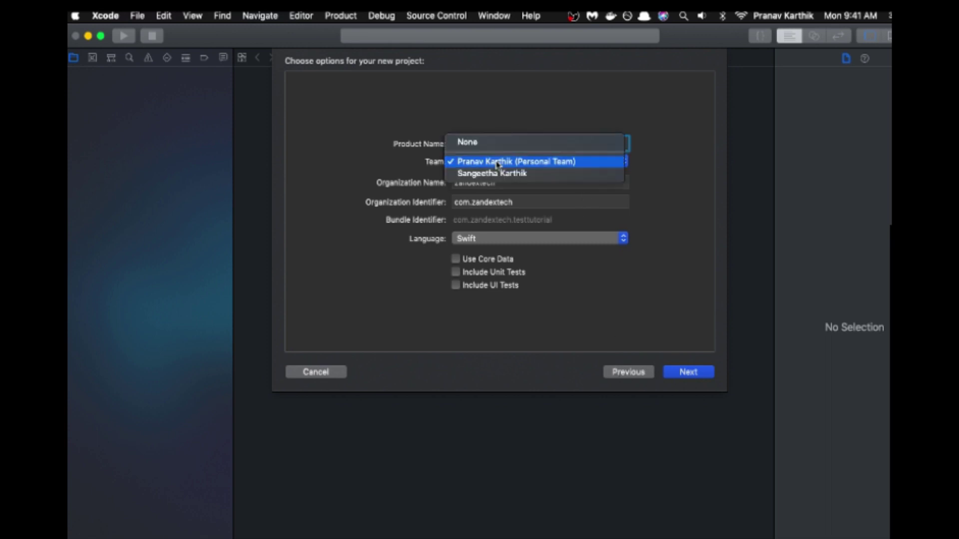
left_click(424, 138)
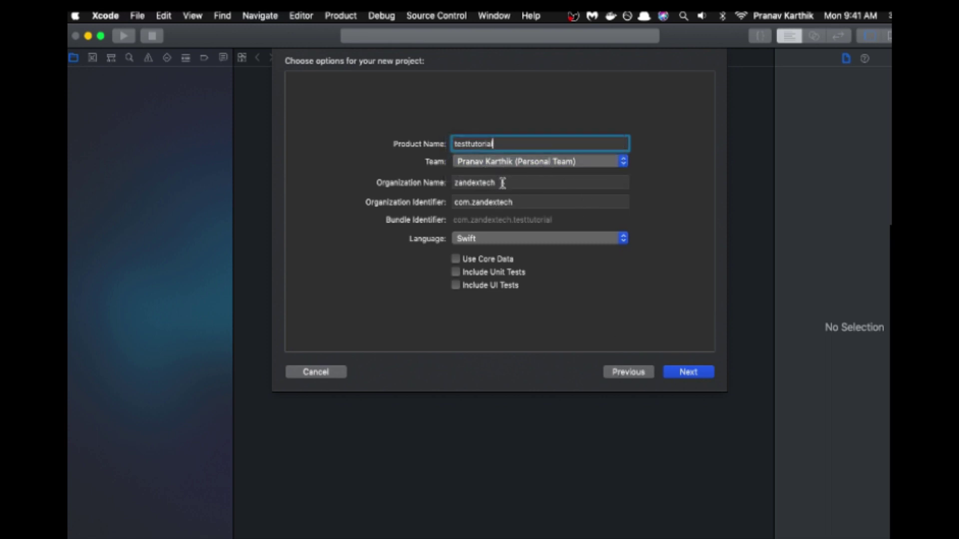
left_click(502, 184)
key("BackSpace")
key("BackSpace")
key("BackSpace")
type("pranavyt")
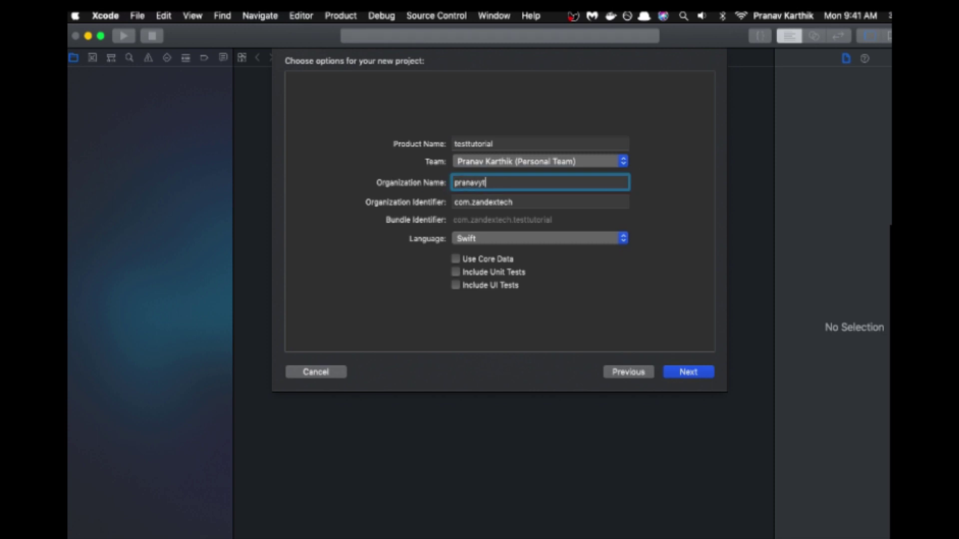
key("Tab")
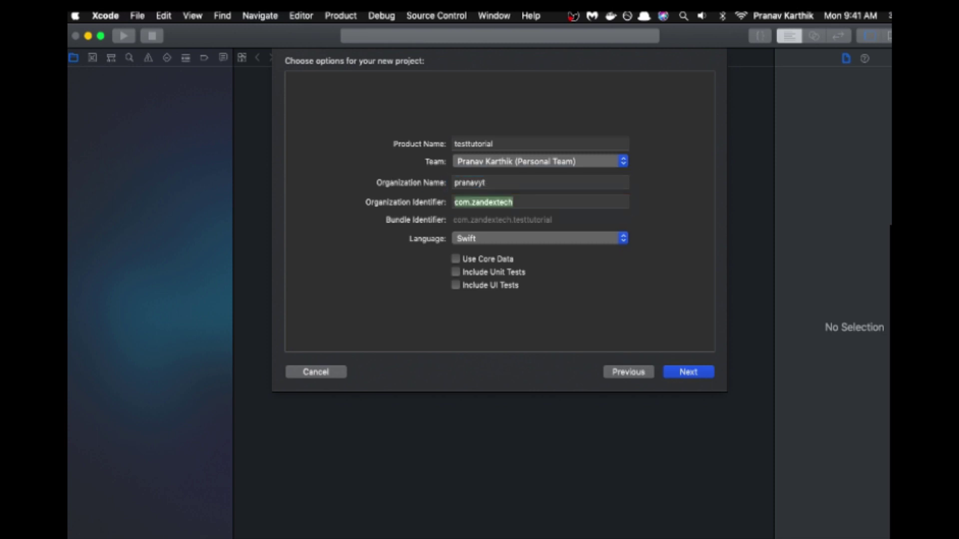
key("BackSpace")
type("com.")
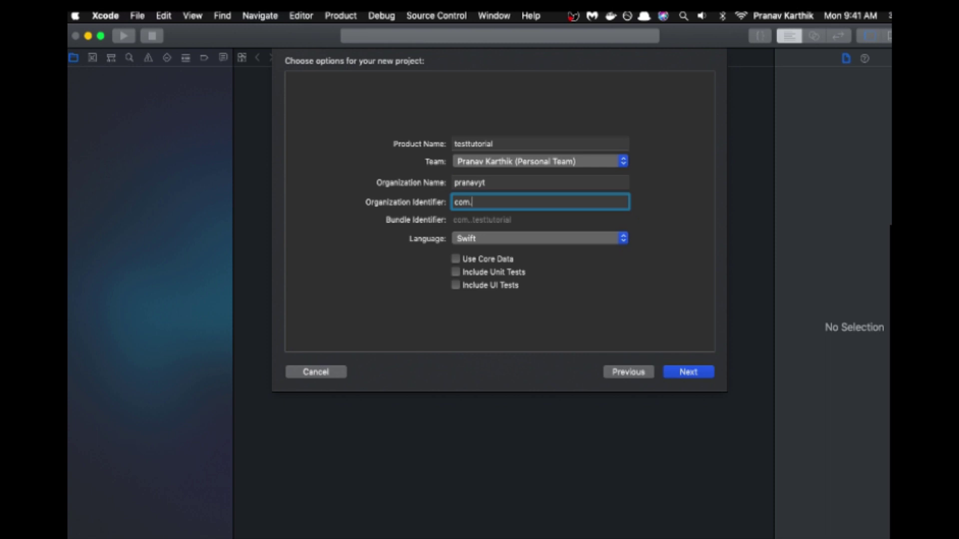
type("pranavyt")
left_click(471, 239)
left_click(470, 243)
left_click(686, 372)
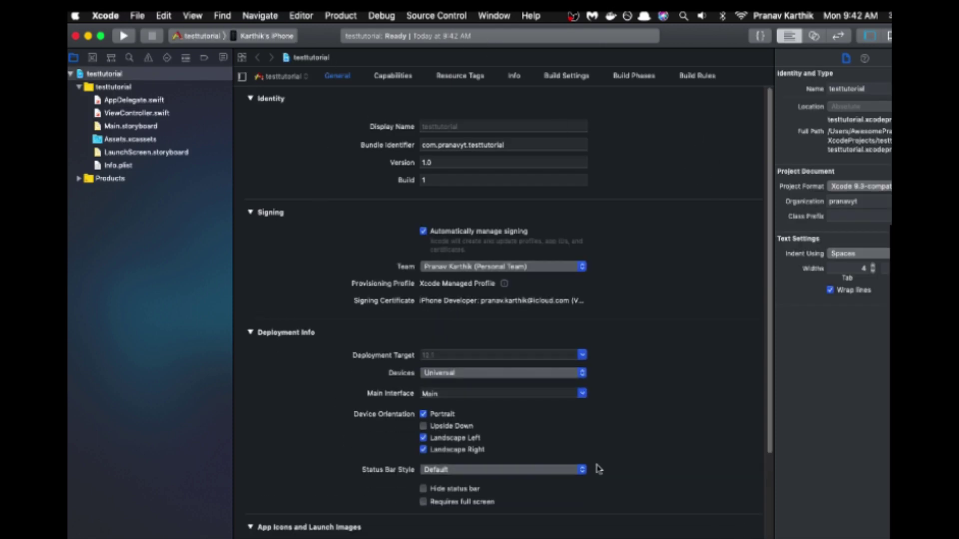
scroll(503, 300, "down", 5)
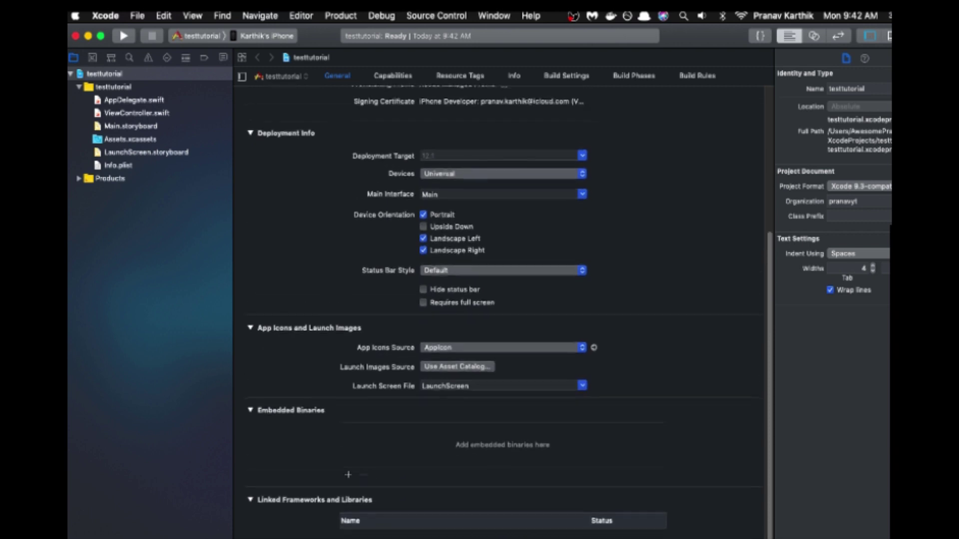
scroll(549, 530, "up", 5)
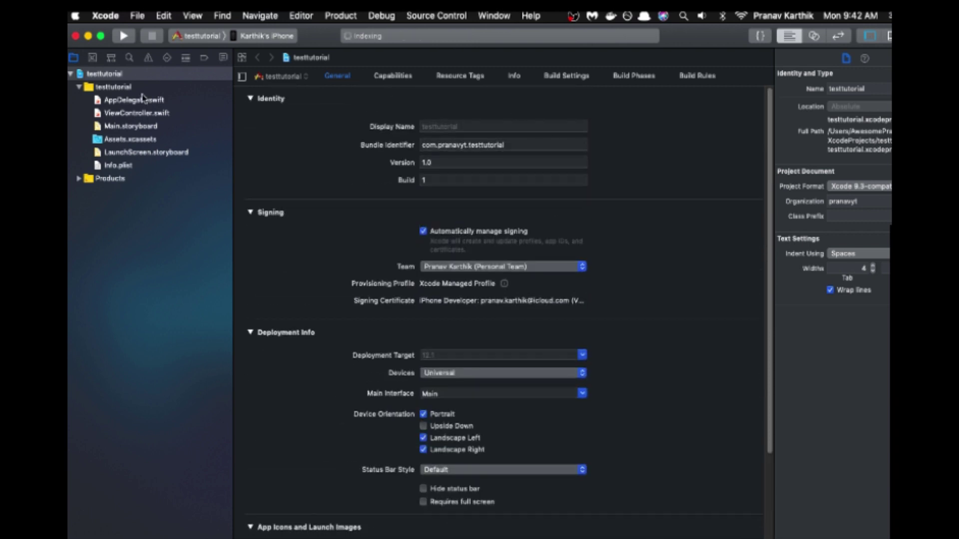
- Browse AppDelegate.swift and ViewController.swift, then return to the project's general settings
left_click(140, 101)
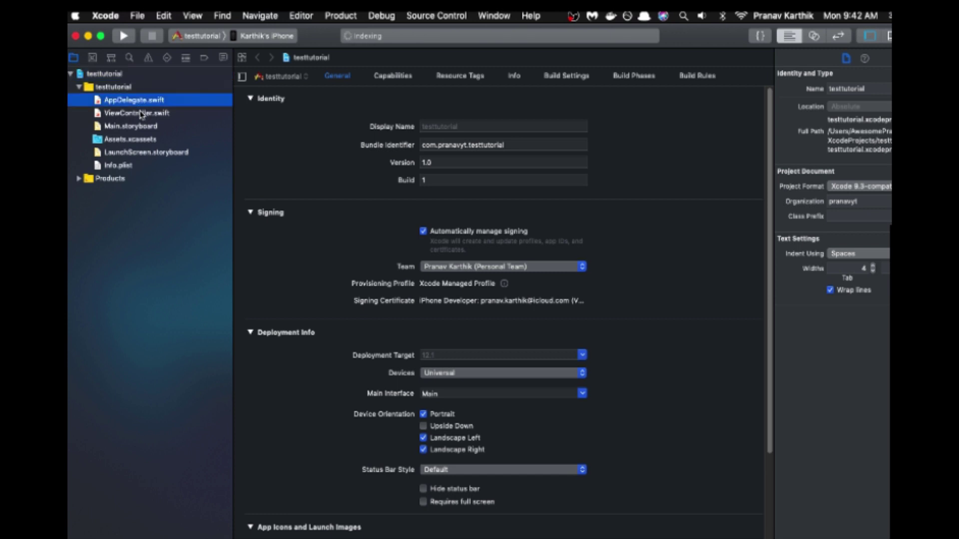
left_click(137, 113)
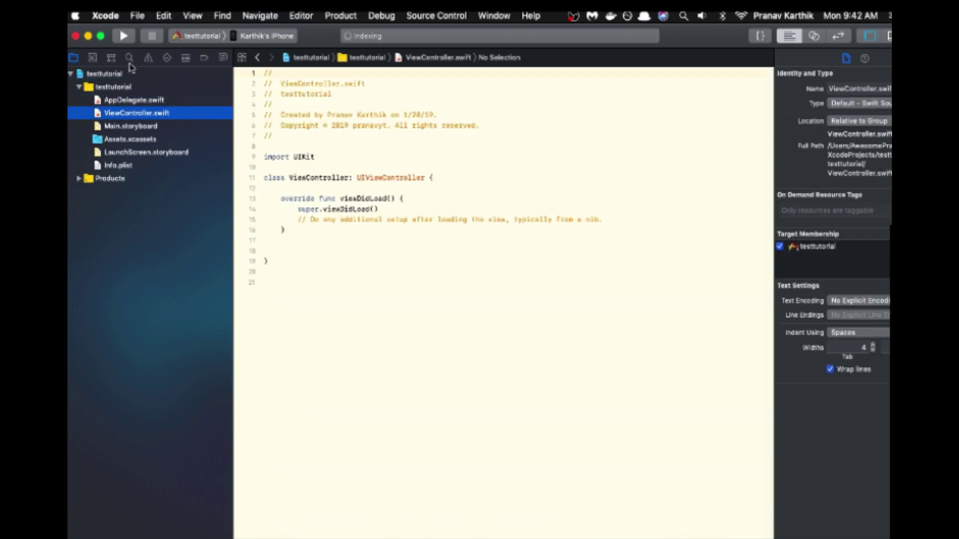
left_click(117, 75)
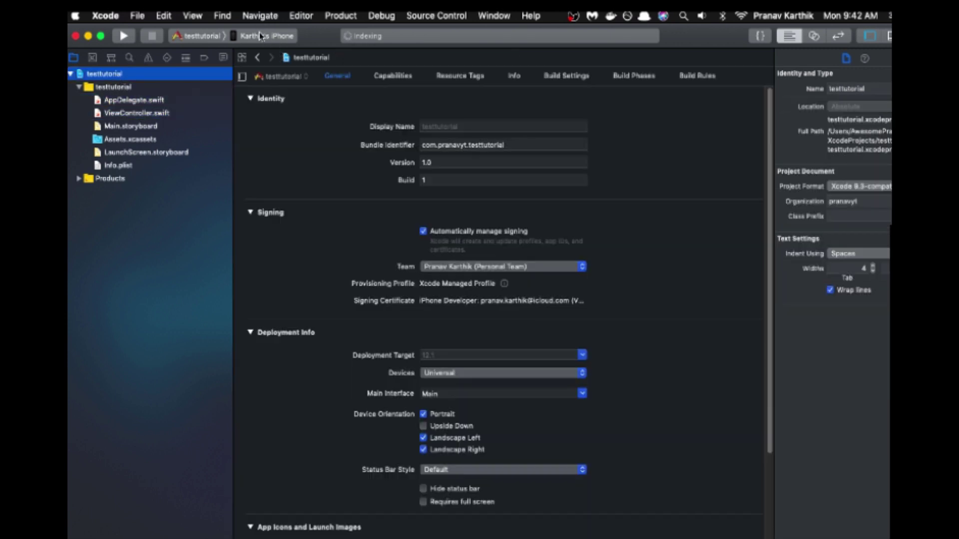
- Make iPhone XR the run destination and build and run the app
left_click(260, 35)
left_click(191, 42)
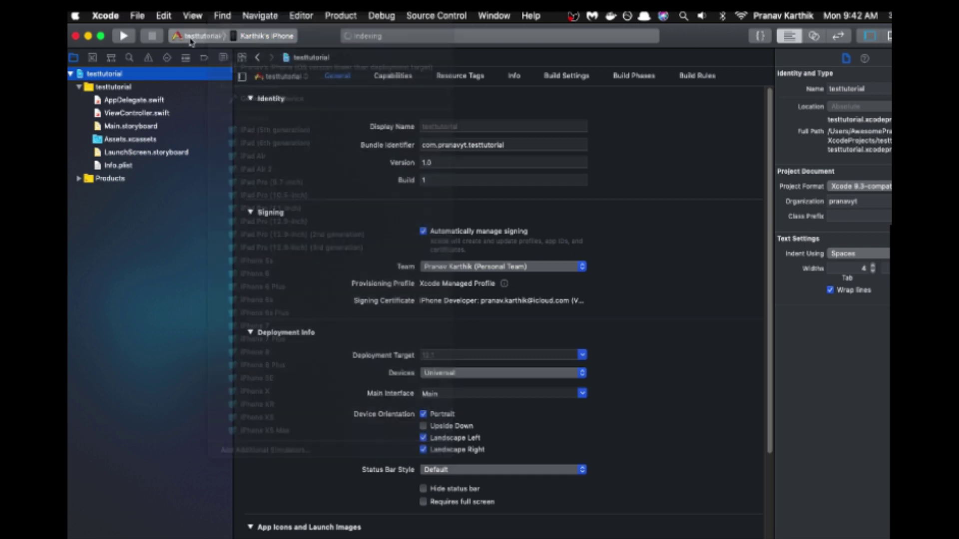
left_click(260, 37)
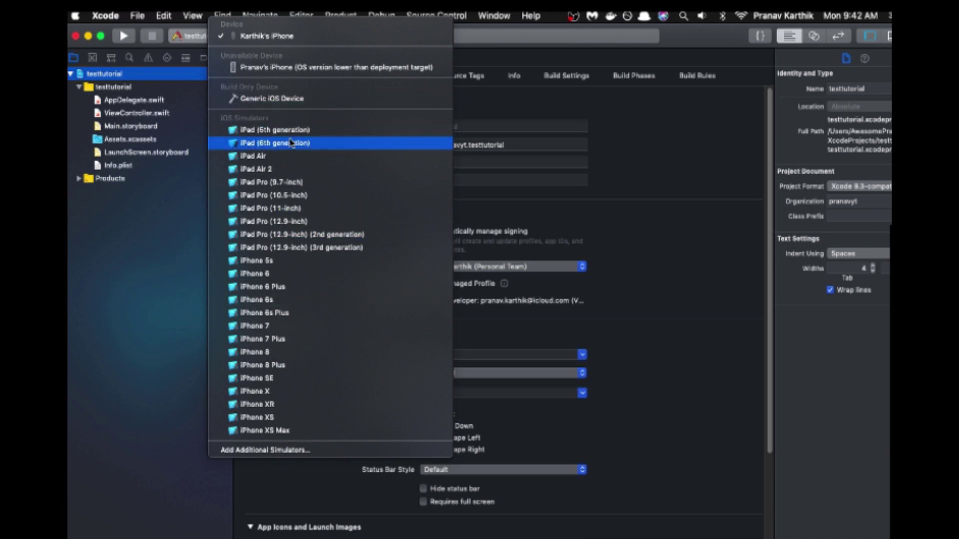
left_click(284, 404)
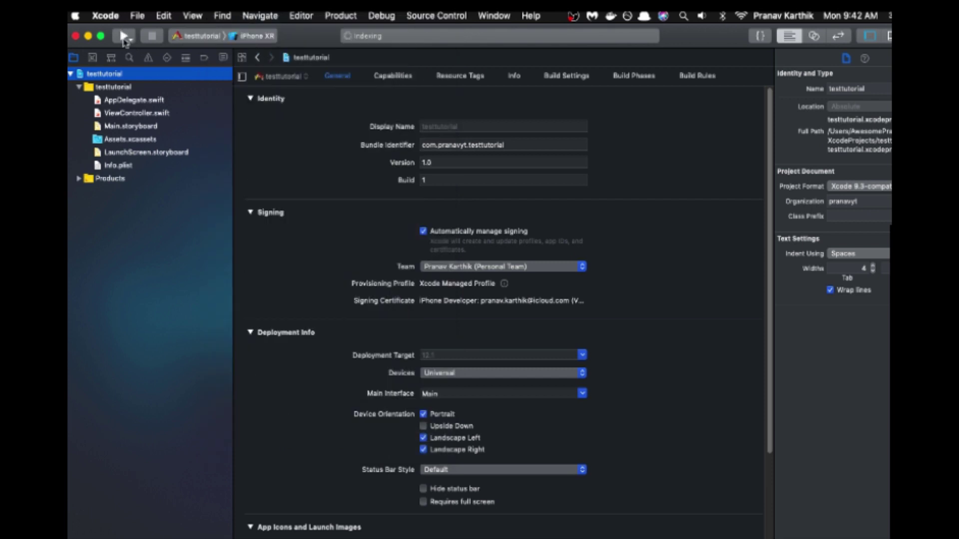
left_click(124, 38)
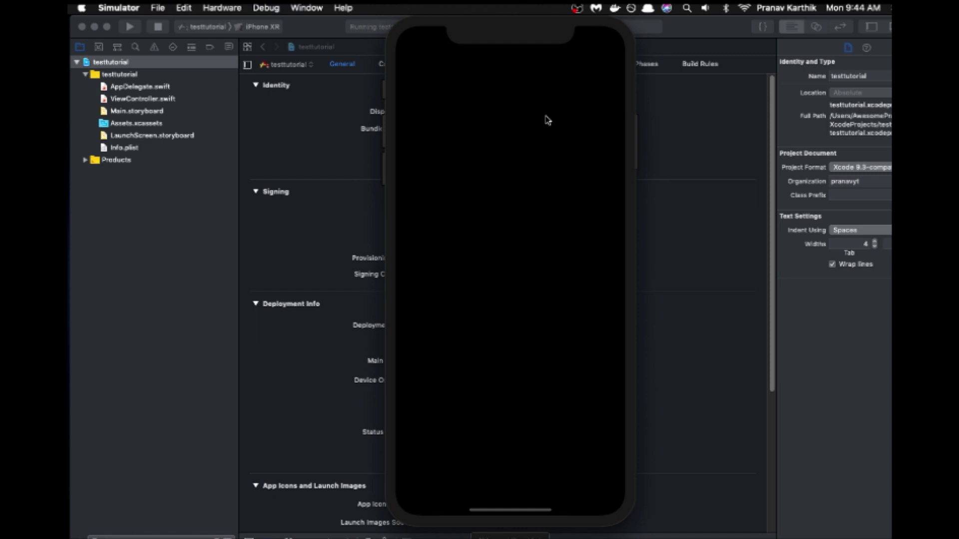
- Move the Simulator aside, swipe testtutorial away in the app switcher, and return to Xcode
left_click_drag(531, 38, 660, 48)
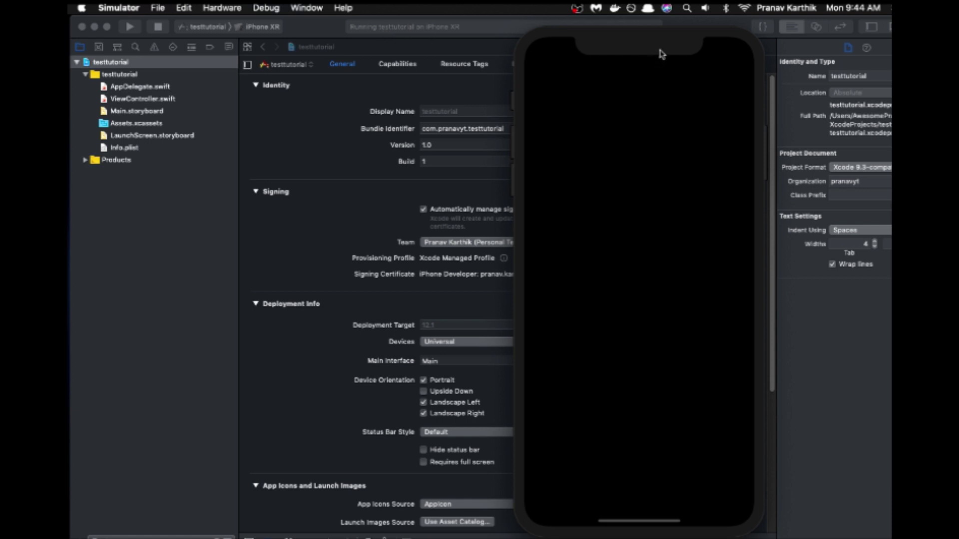
left_click_drag(660, 55, 599, 54)
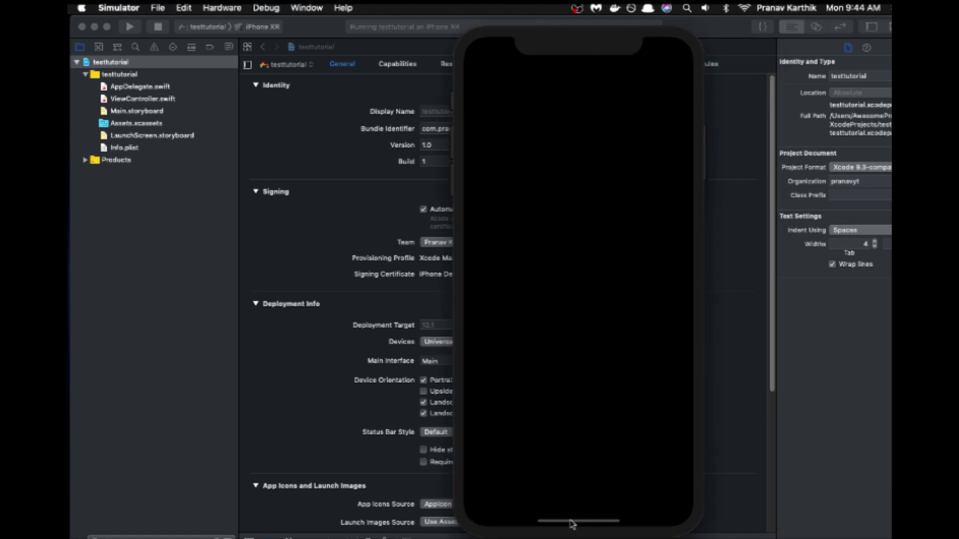
left_click_drag(571, 525, 567, 471)
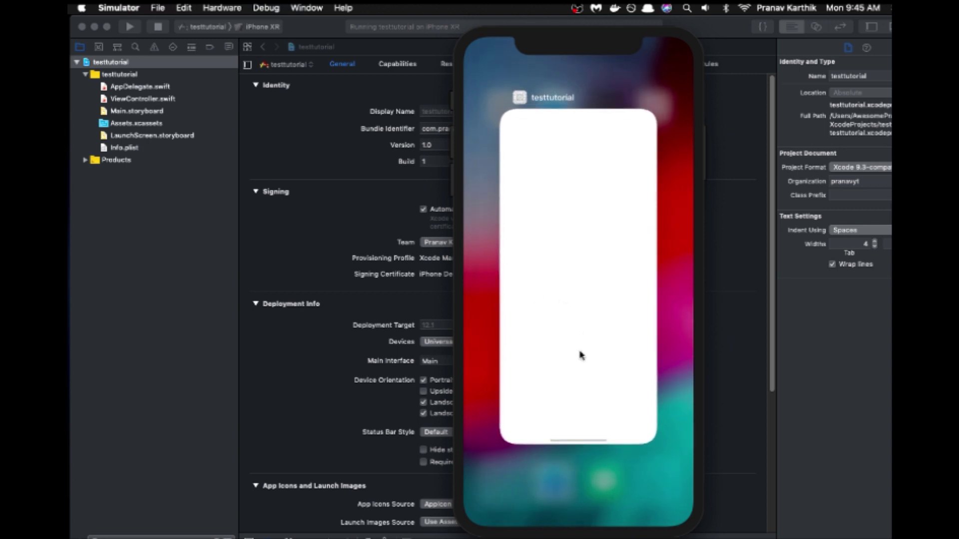
left_click_drag(571, 443, 575, 207)
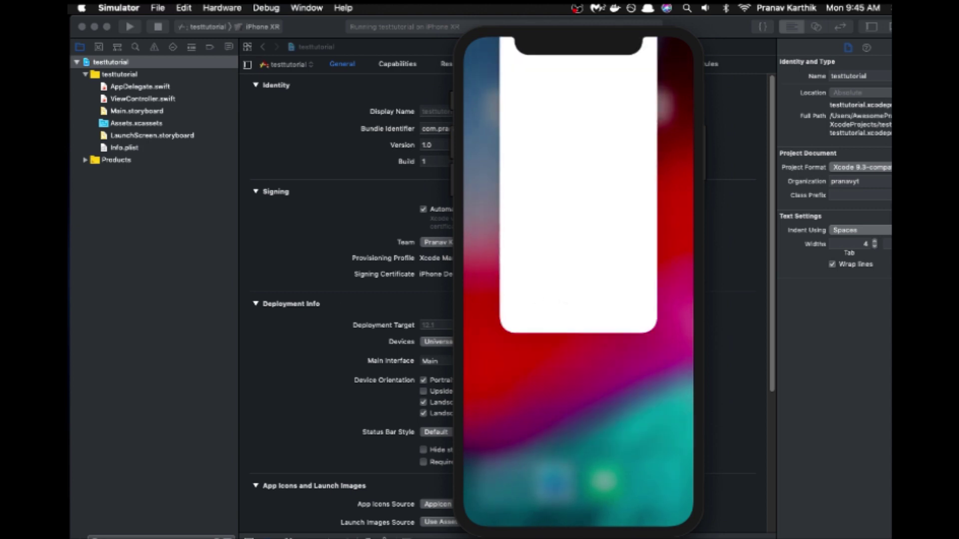
left_click(305, 220)
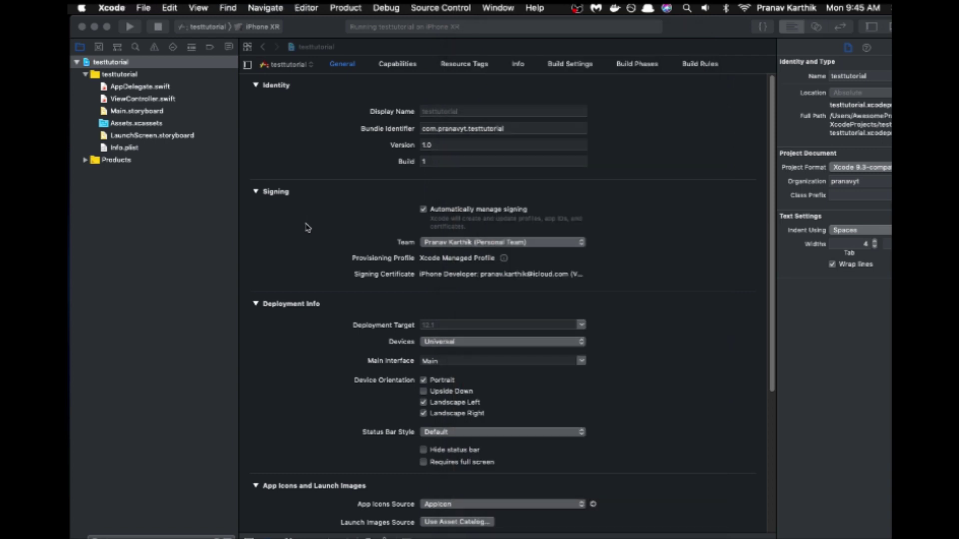
- Open Main.storyboard and drag a Button from the Object Library to the view's centre
left_click(146, 113)
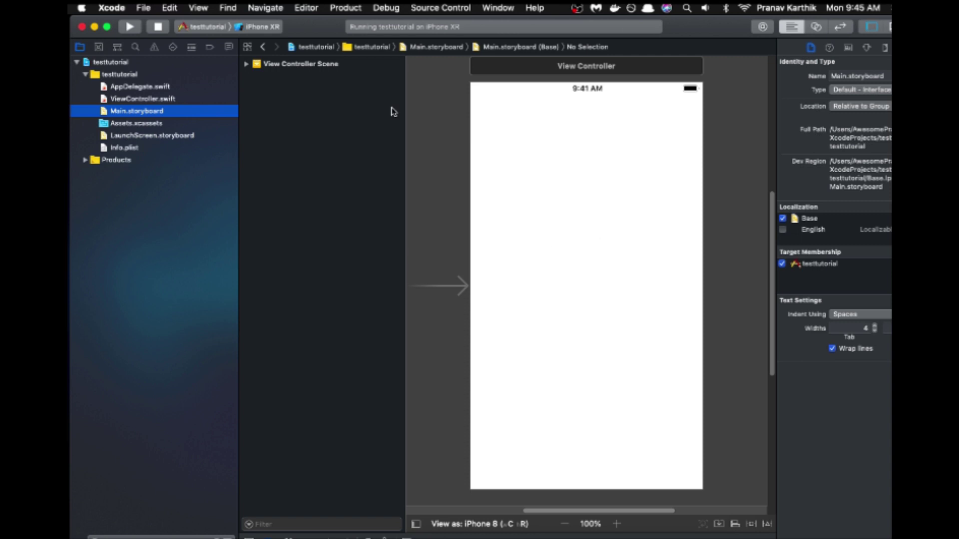
left_click(247, 65)
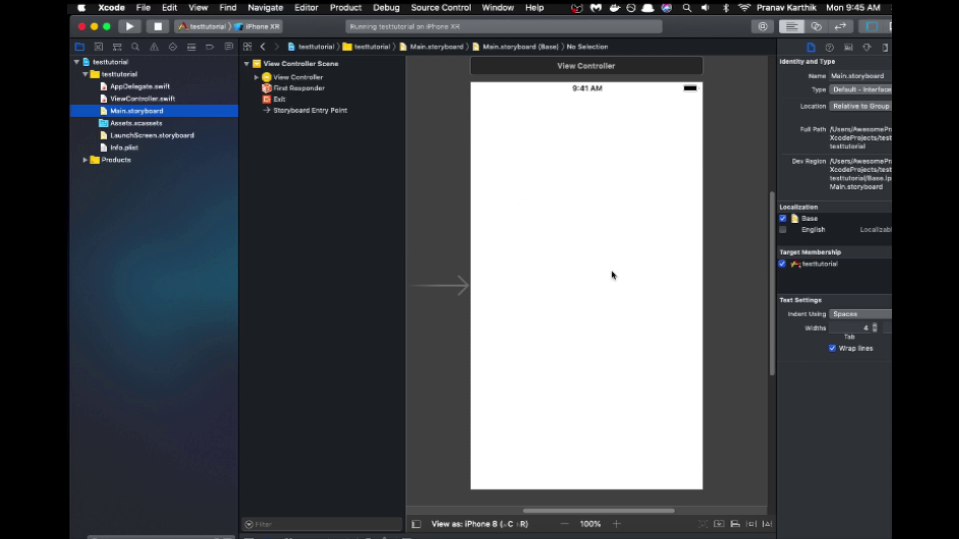
scroll(613, 278, "down", 2)
scroll(600, 147, "down", 3)
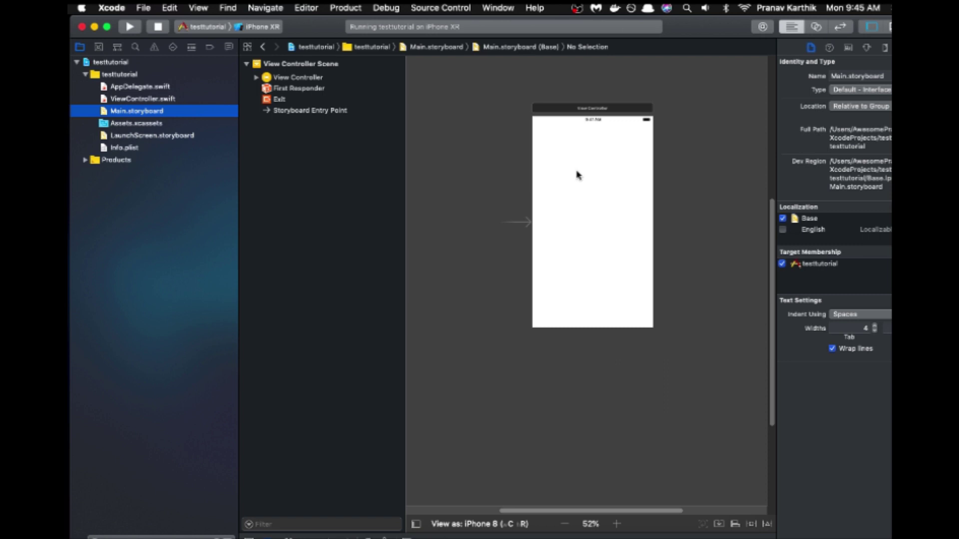
scroll(577, 173, "up", 3)
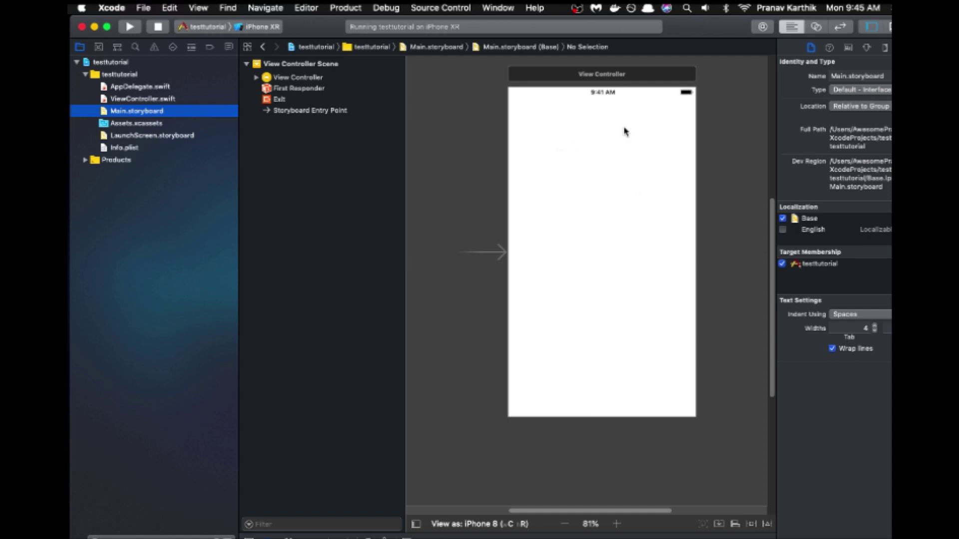
left_click(761, 29)
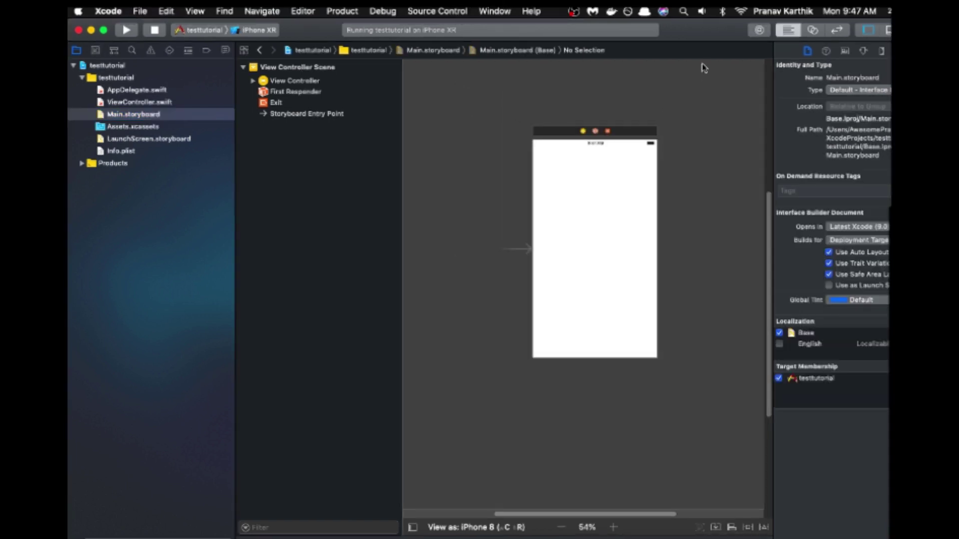
left_click(760, 31)
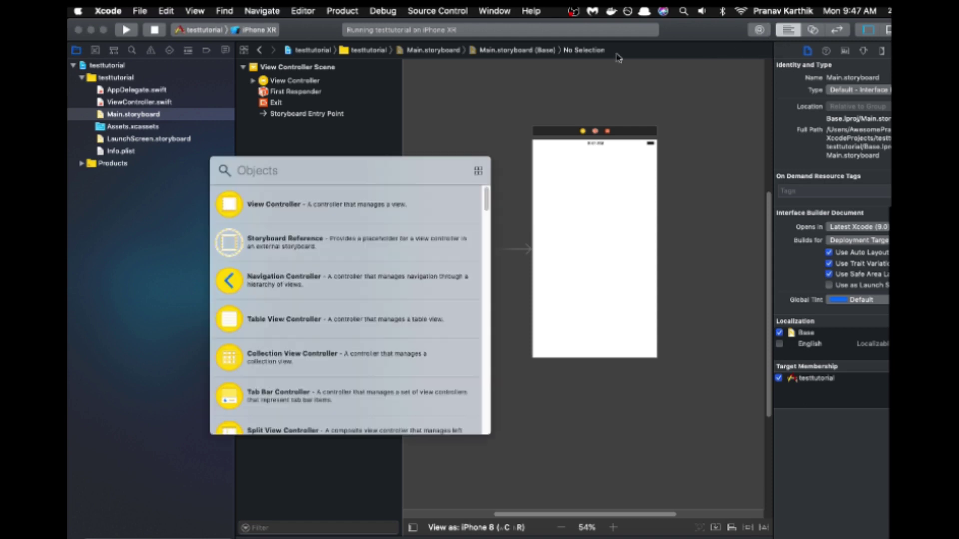
scroll(385, 379, "down", 3)
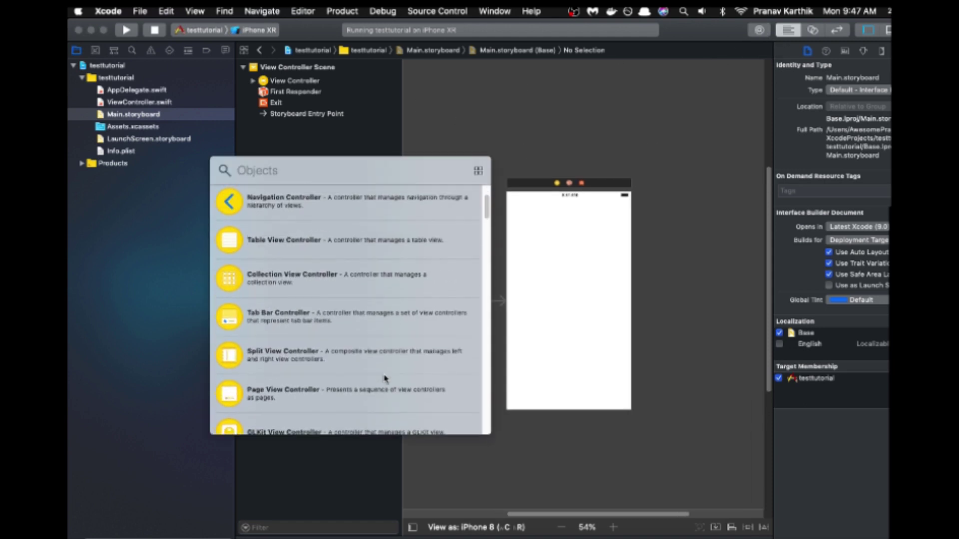
scroll(384, 380, "up", 3)
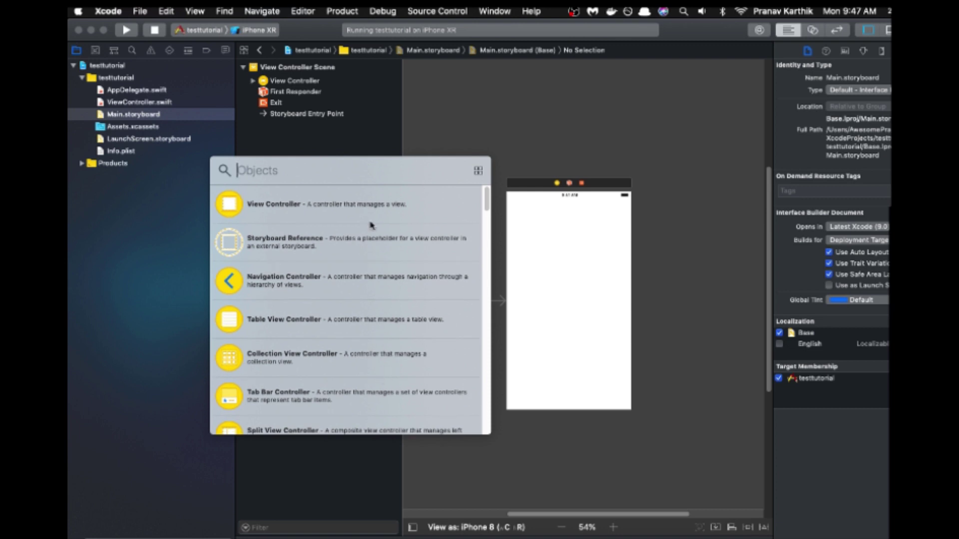
type("button")
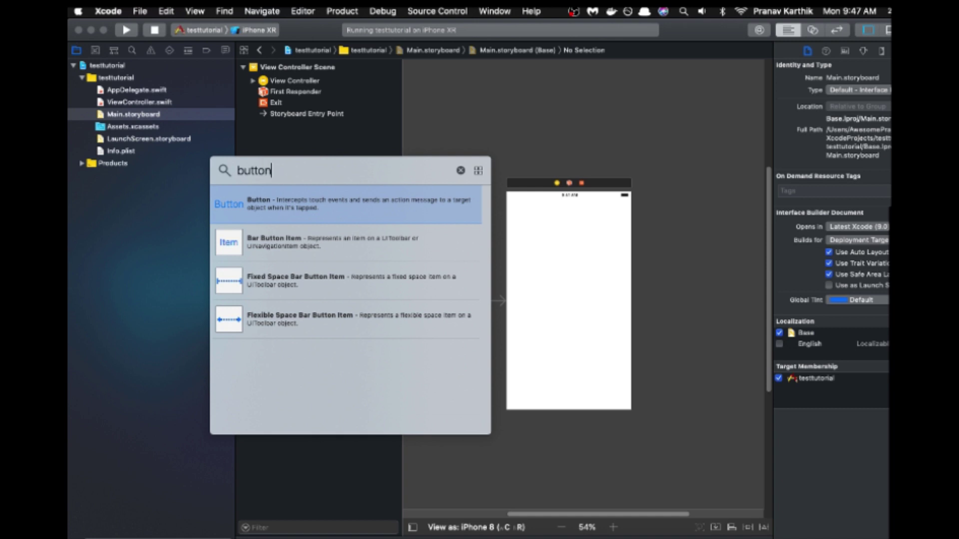
mouse_move(233, 213)
left_mouse_down()
mouse_move(576, 300)
mouse_move(571, 306)
left_mouse_up()
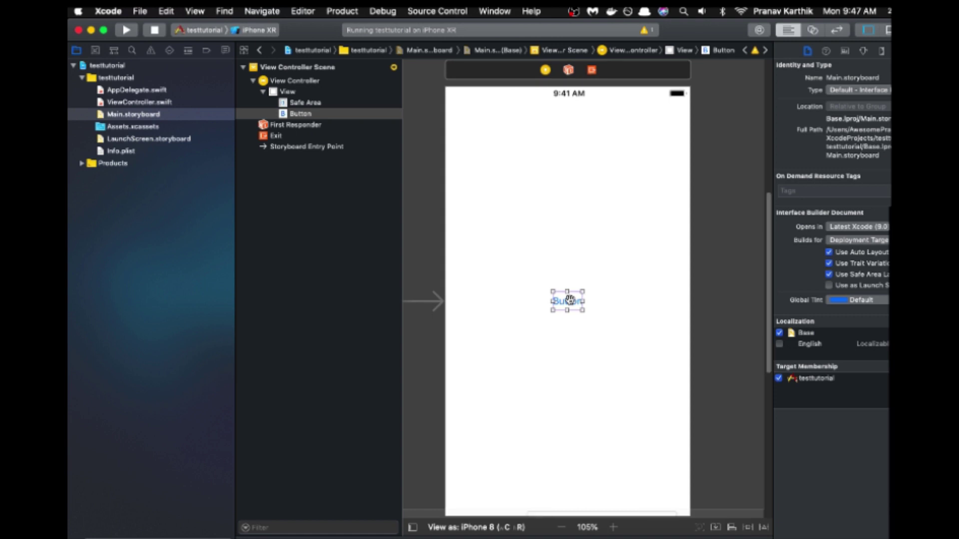
scroll(569, 301, "down", 2)
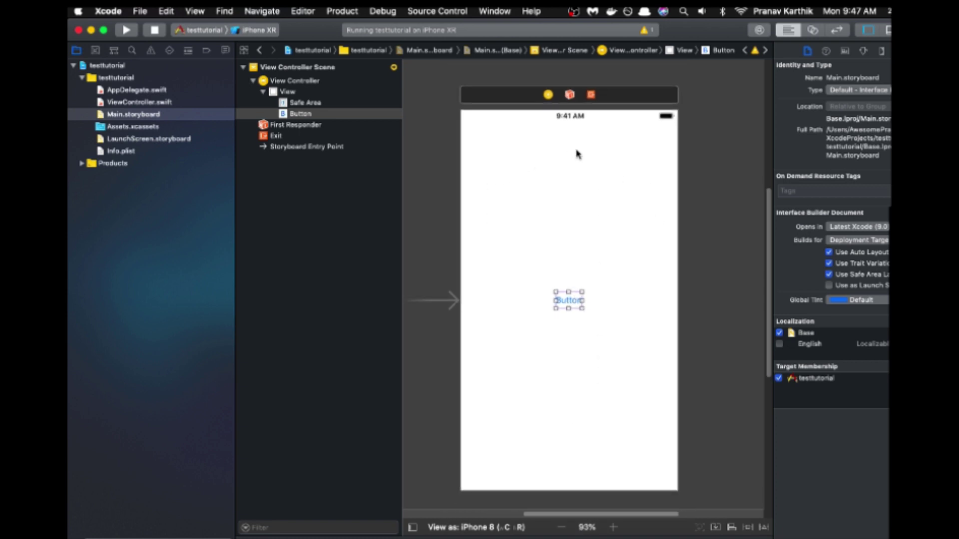
double_click(571, 302)
- Retitle the button ON and show ViewController.swift in the assistant editor
key("BackSpace")
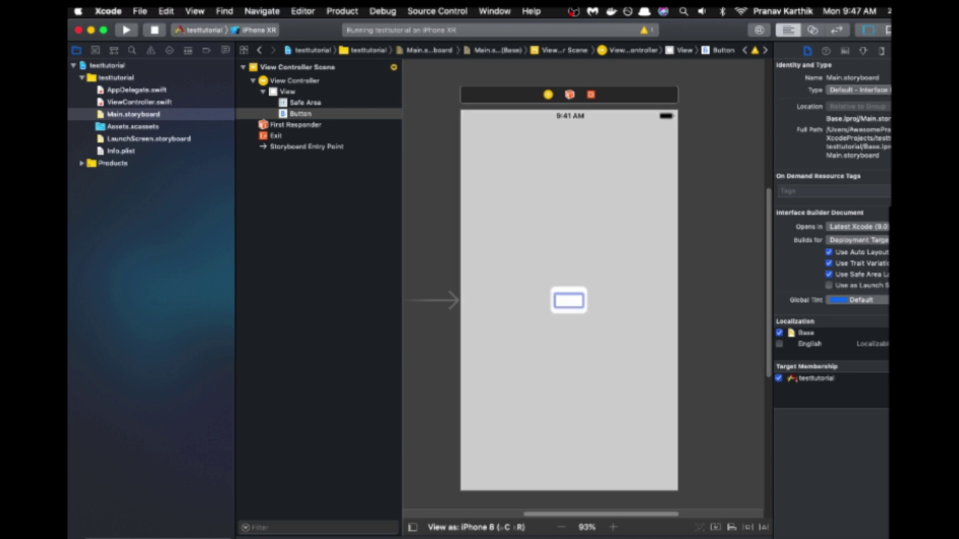
type("0")
key("Return")
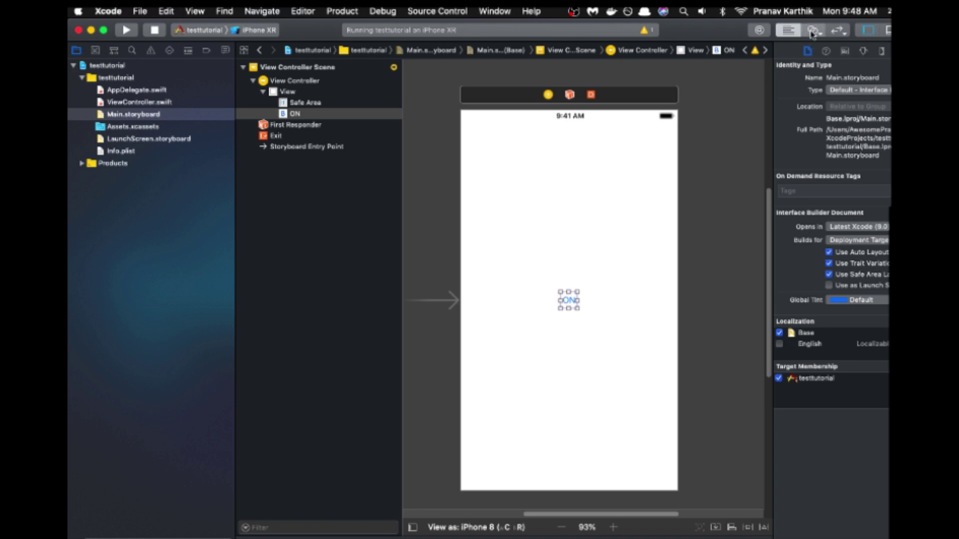
key("alt+super+Return")
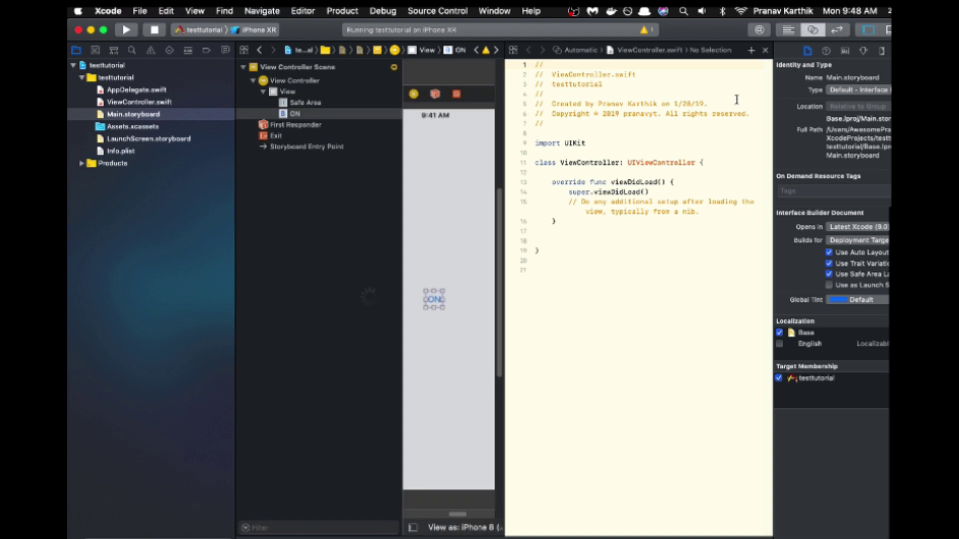
- Control-drag the ON button into ViewController.swift, creating the flashlightbutton outlet
left_click(586, 229)
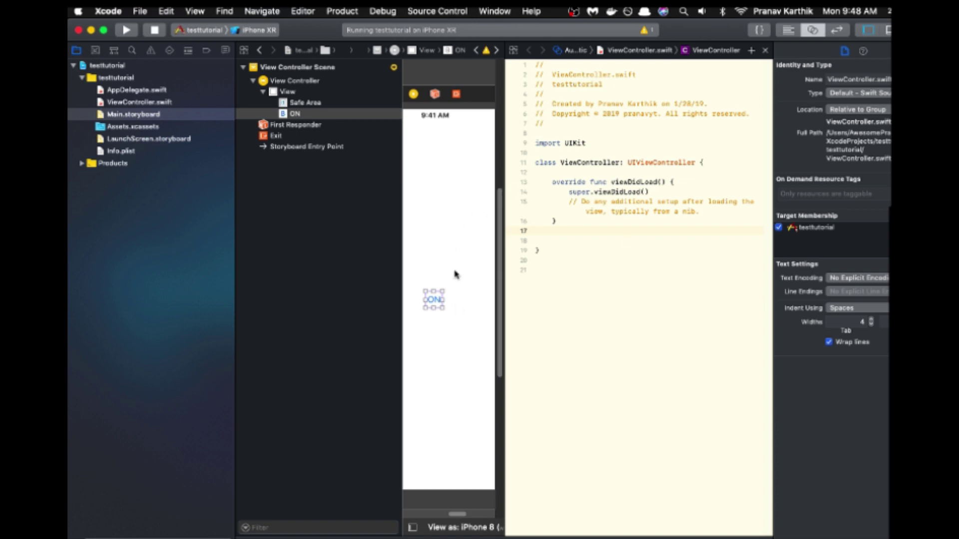
left_click(434, 297)
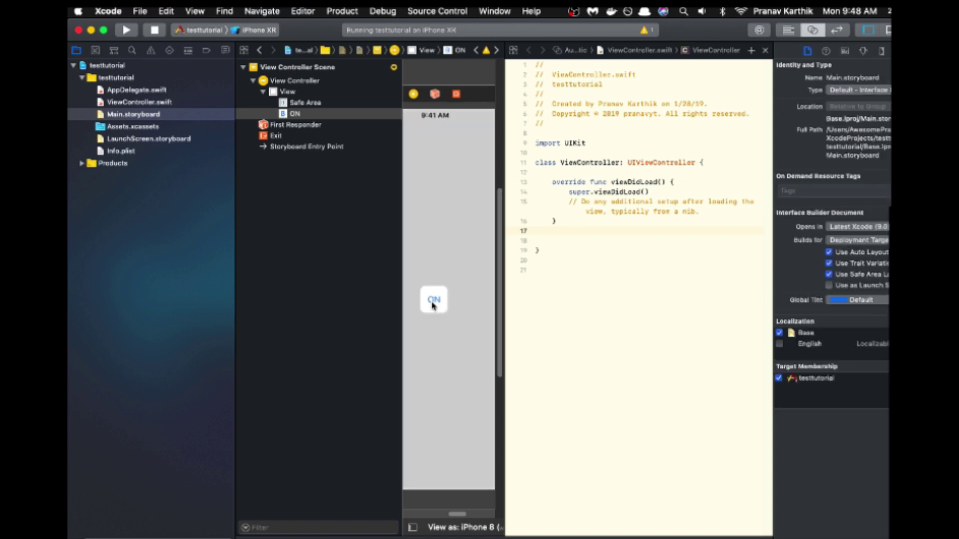
left_click(467, 298)
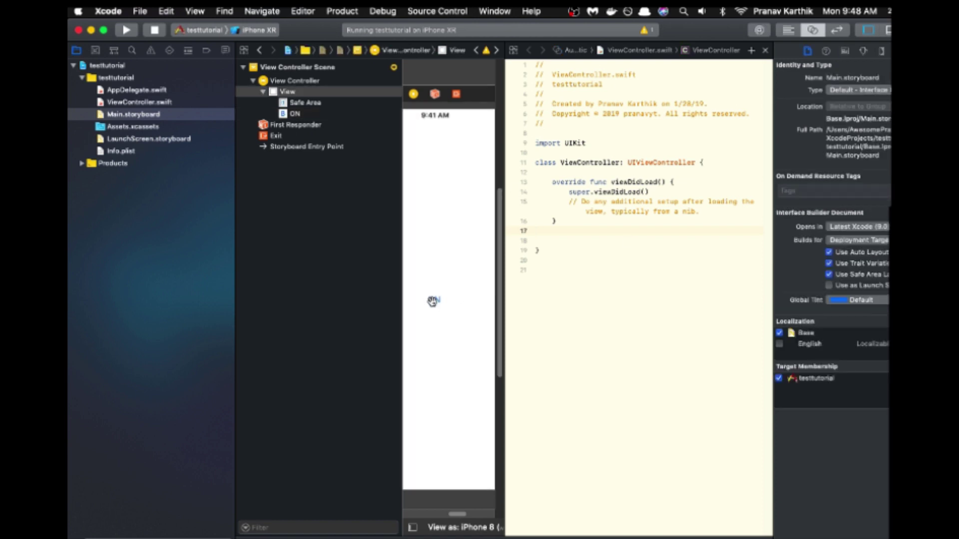
left_click_drag(433, 301, 568, 167)
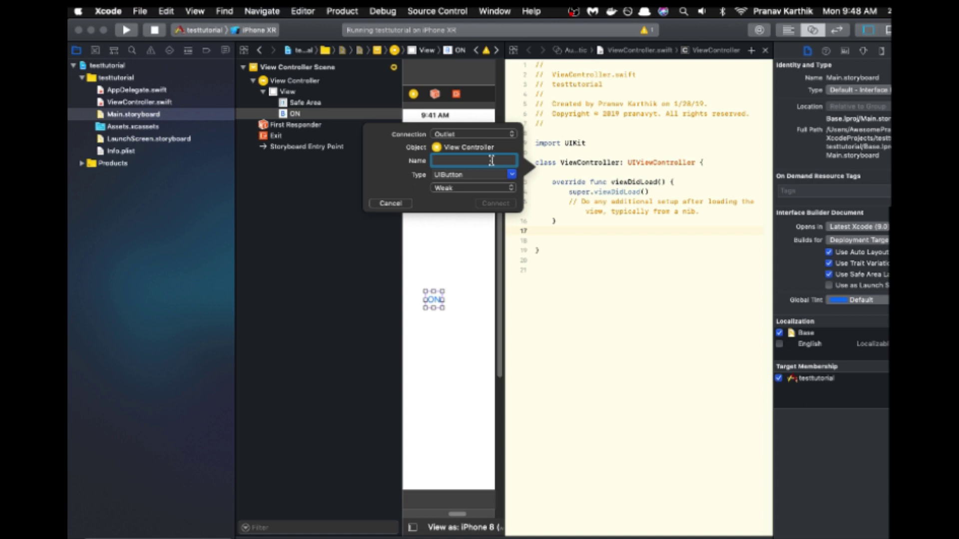
type("fla")
key("BackSpace")
key("BackSpace")
key("BackSpace")
left_click(496, 203)
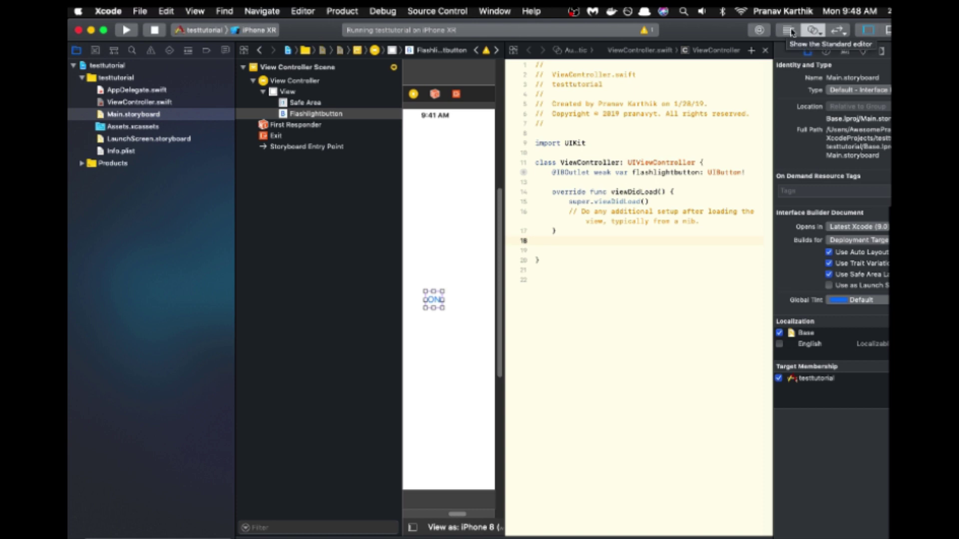
left_click(789, 31)
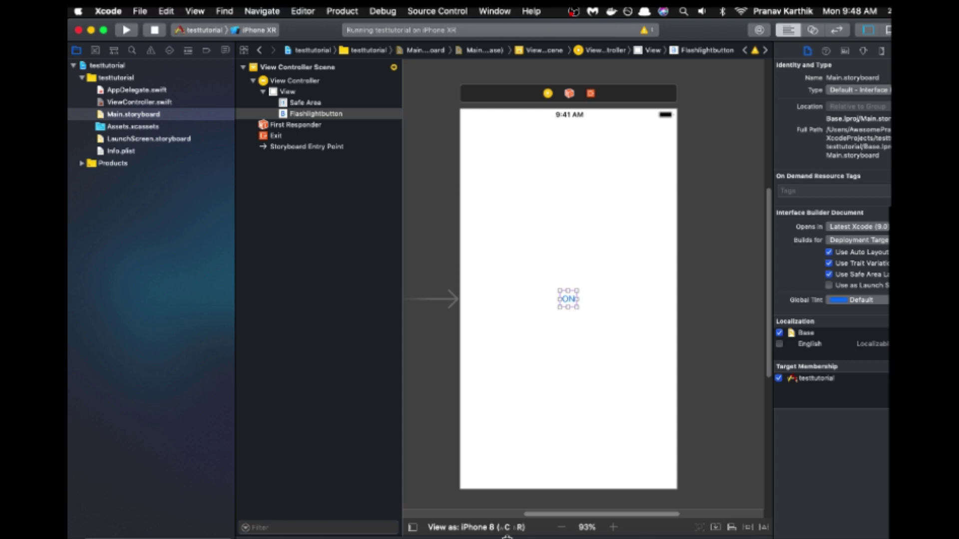
left_click(480, 530)
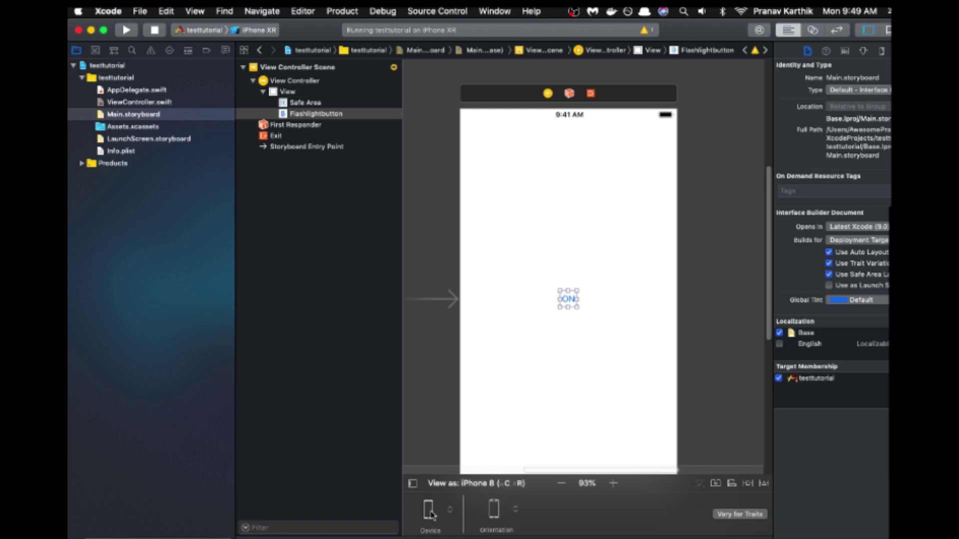
left_click(430, 513)
left_click(482, 430)
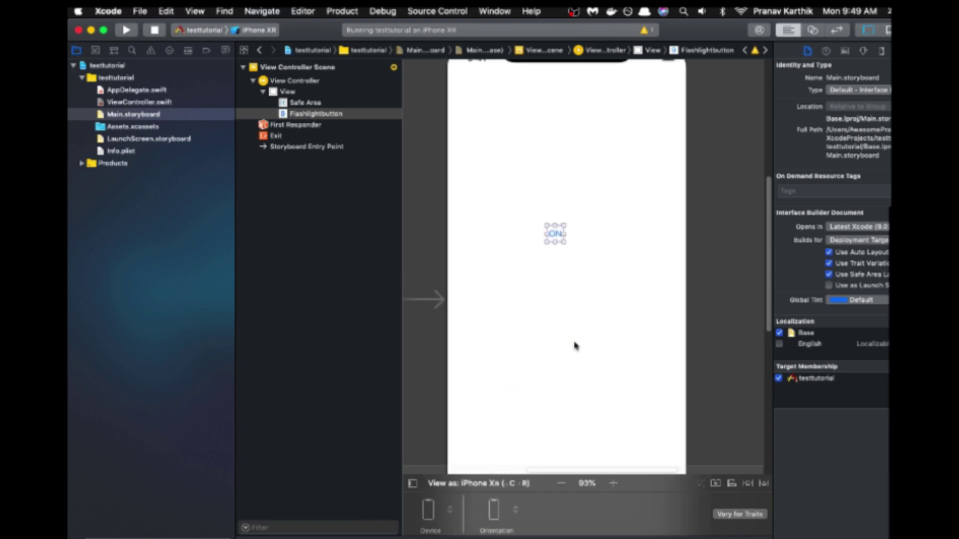
scroll(574, 346, "down", 2)
scroll(575, 345, "down", 3)
scroll(566, 349, "down", 2)
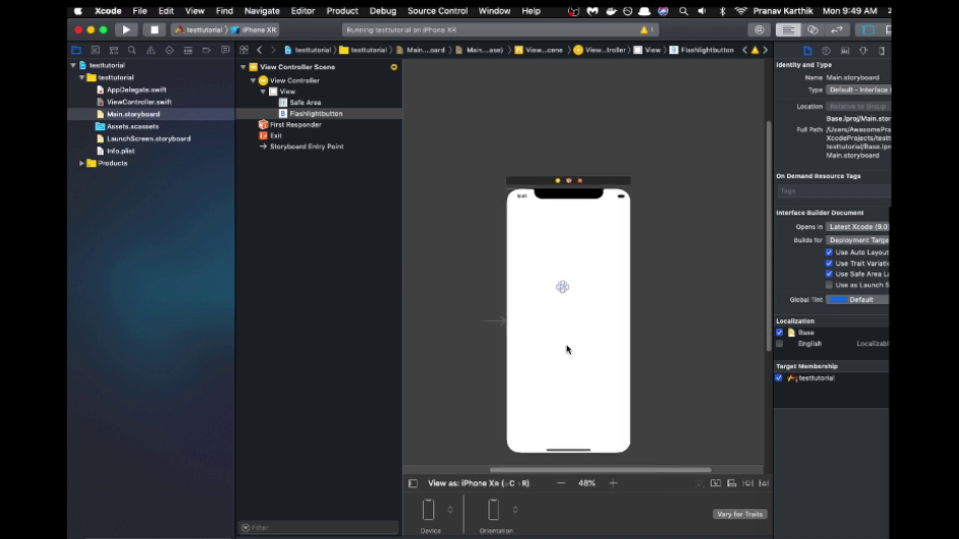
scroll(563, 327, "up", 1)
scroll(557, 305, "up", 5)
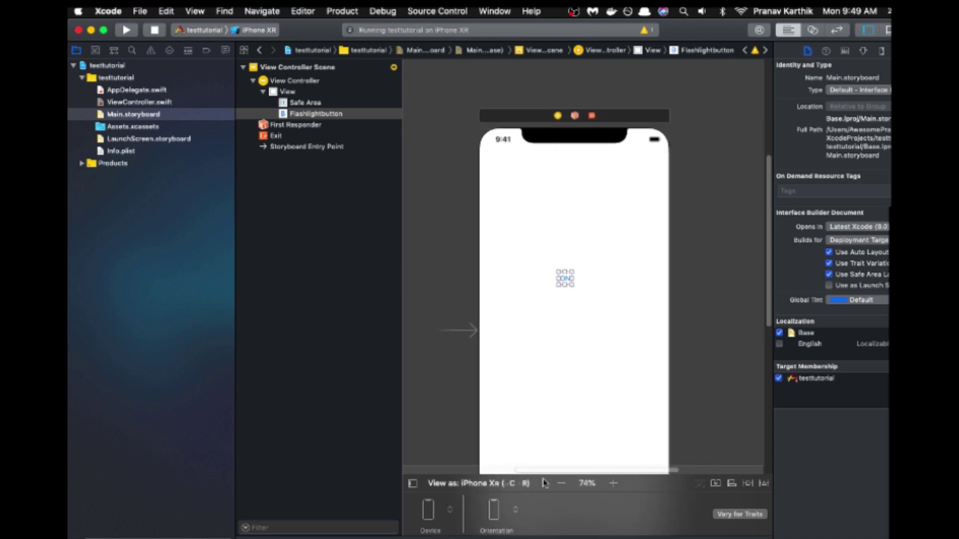
scroll(632, 385, "down", 3)
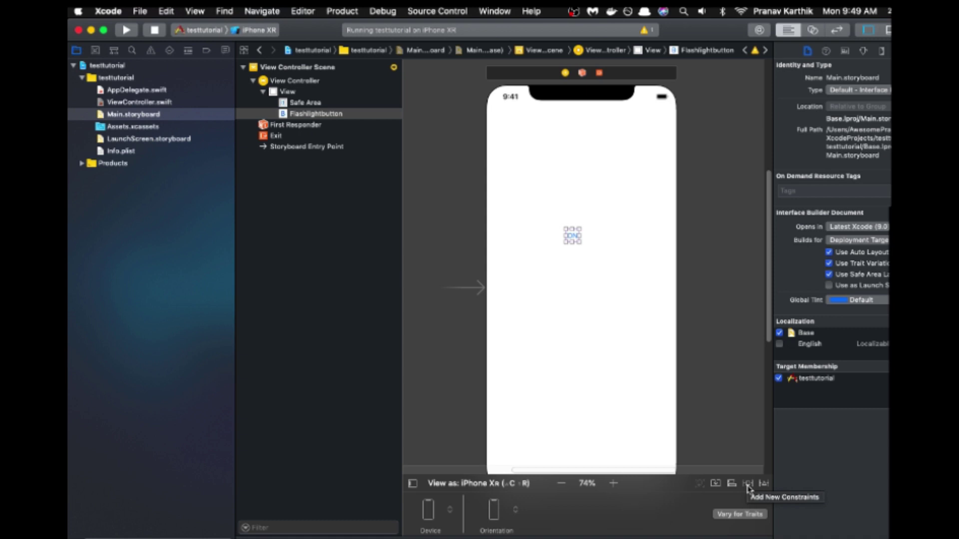
- Add Horizontally and Vertically in Container alignment constraints to the ON button
left_click(748, 485)
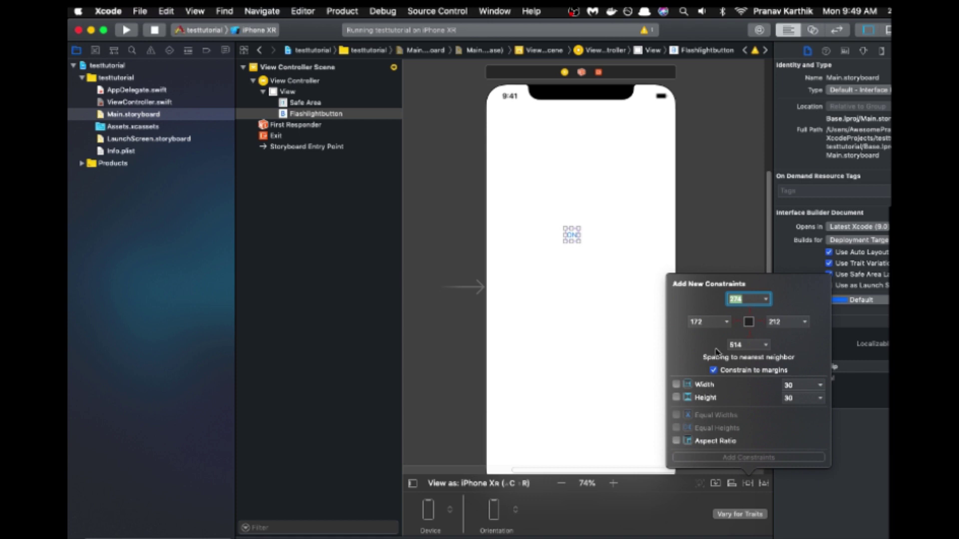
left_click(731, 484)
left_click(731, 484)
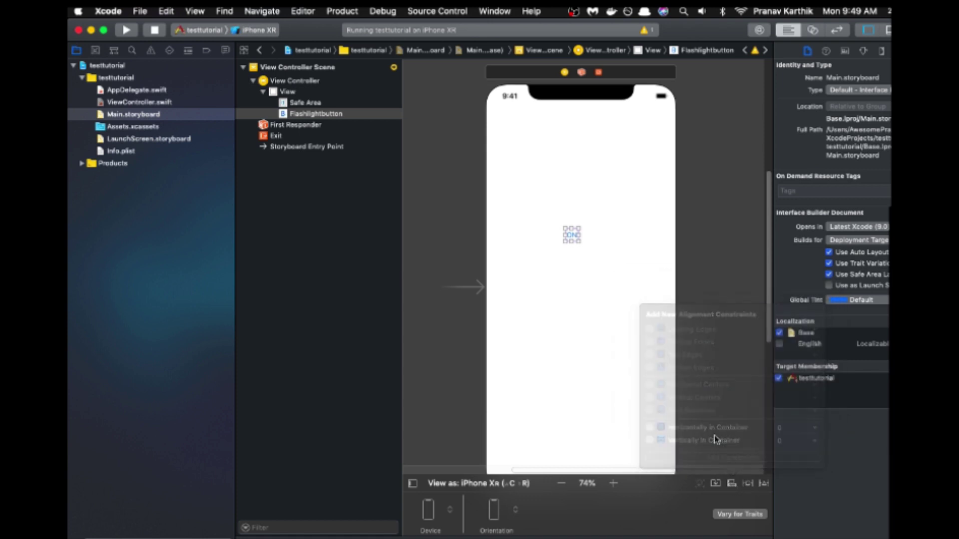
left_click(731, 484)
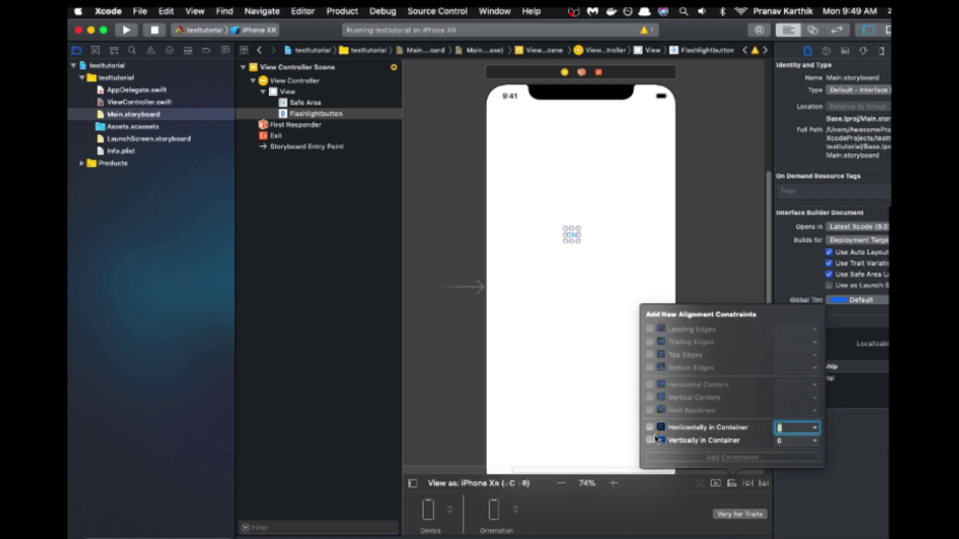
left_click(649, 442)
left_click(650, 428)
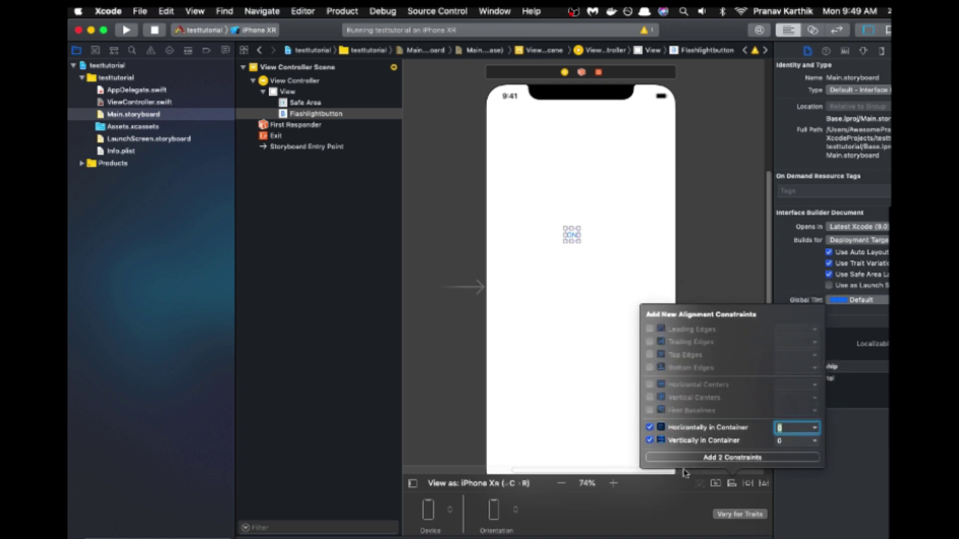
left_click(706, 457)
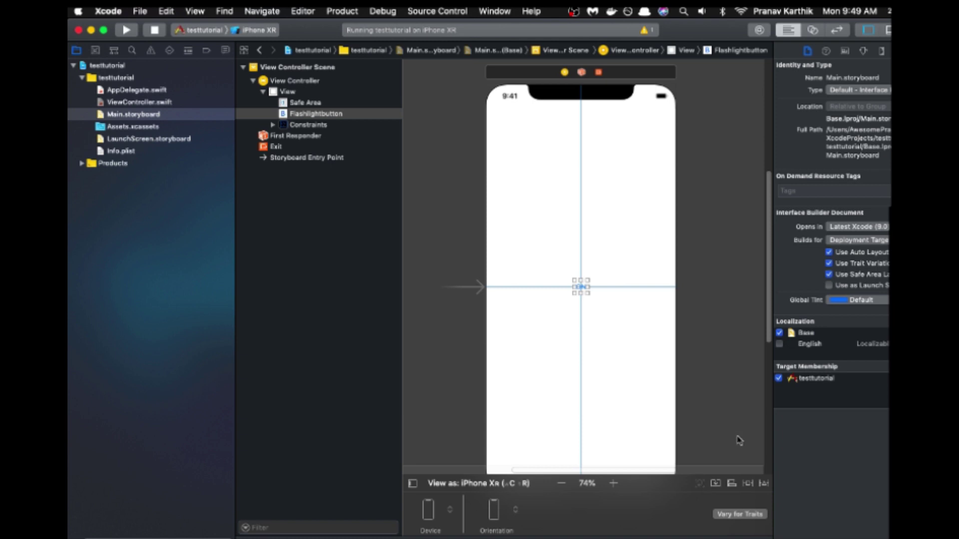
scroll(706, 378, "down", 3)
scroll(707, 378, "up", 3)
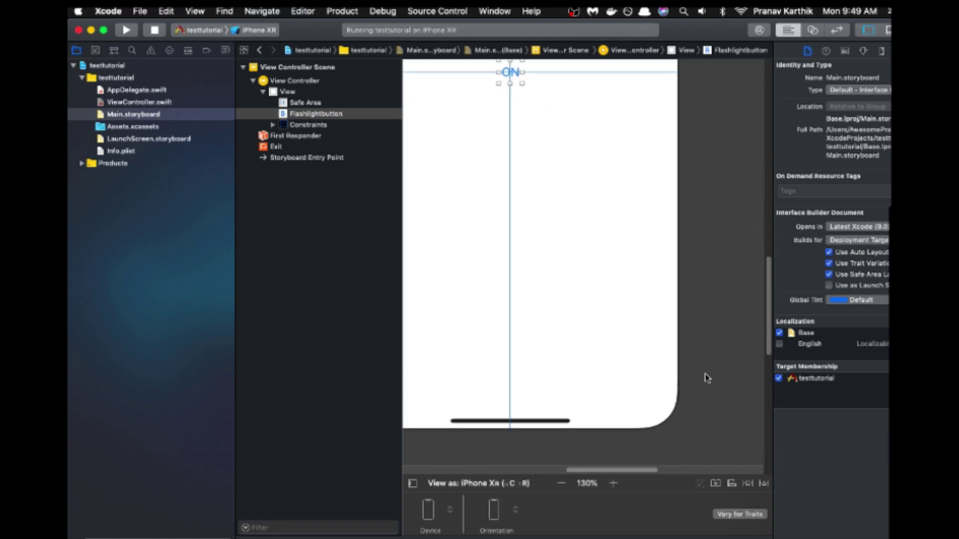
- Dismiss the spacing constraints panel unchanged and select the main background view
left_click(749, 483)
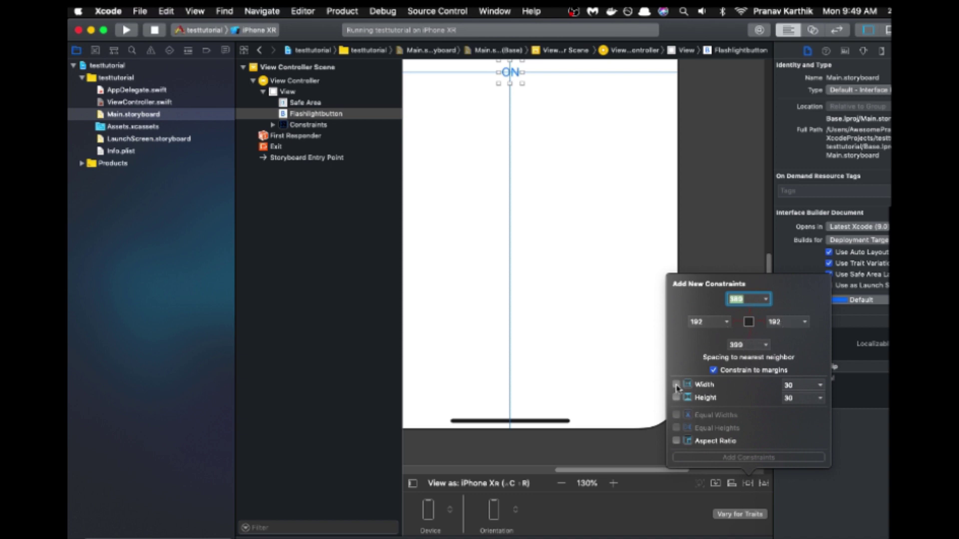
left_click(702, 242)
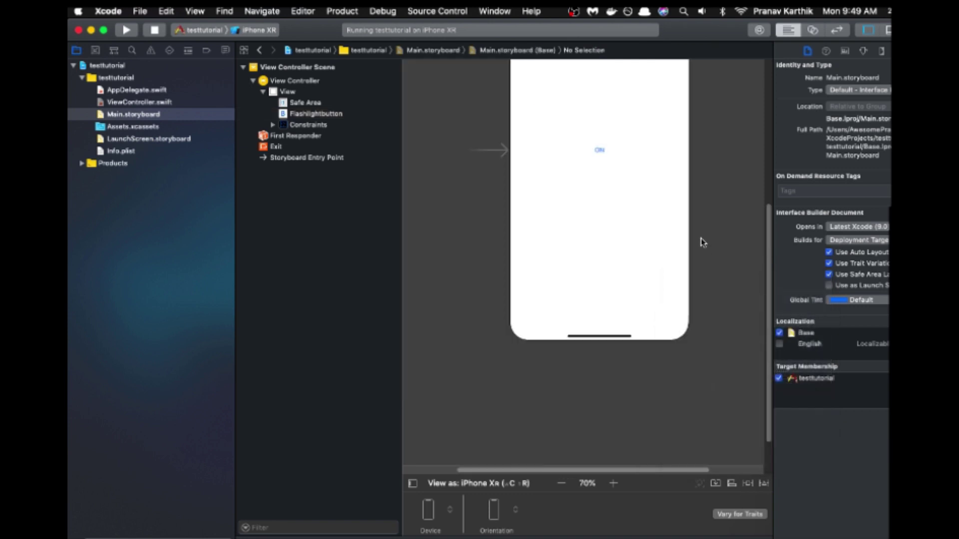
scroll(703, 243, "down", 5)
scroll(705, 225, "up", 2)
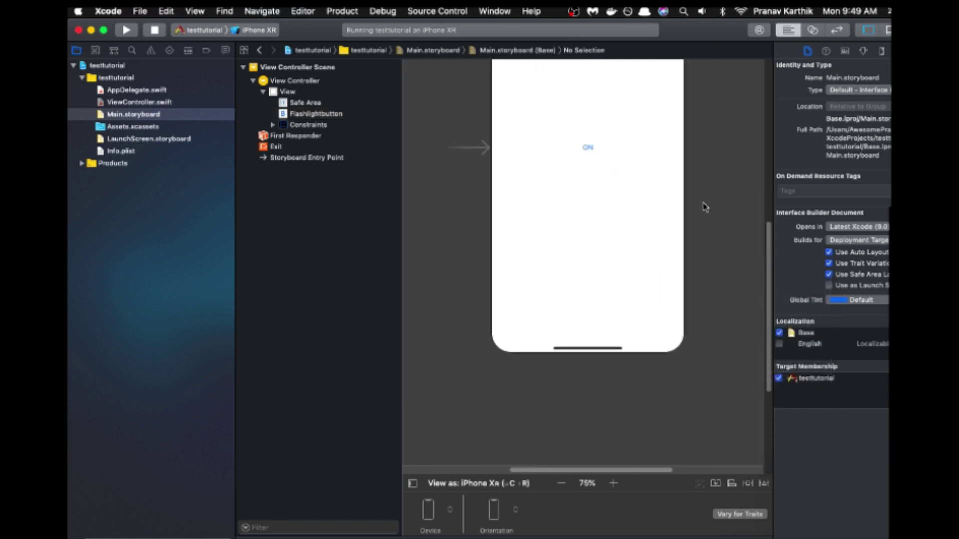
scroll(704, 209, "up", 1)
scroll(704, 208, "up", 2)
scroll(674, 172, "up", 2)
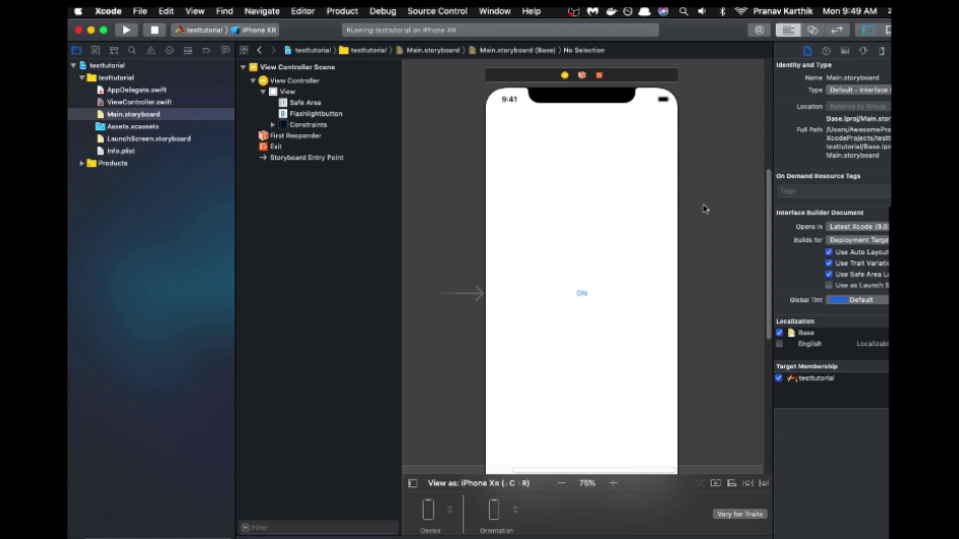
left_click(578, 177)
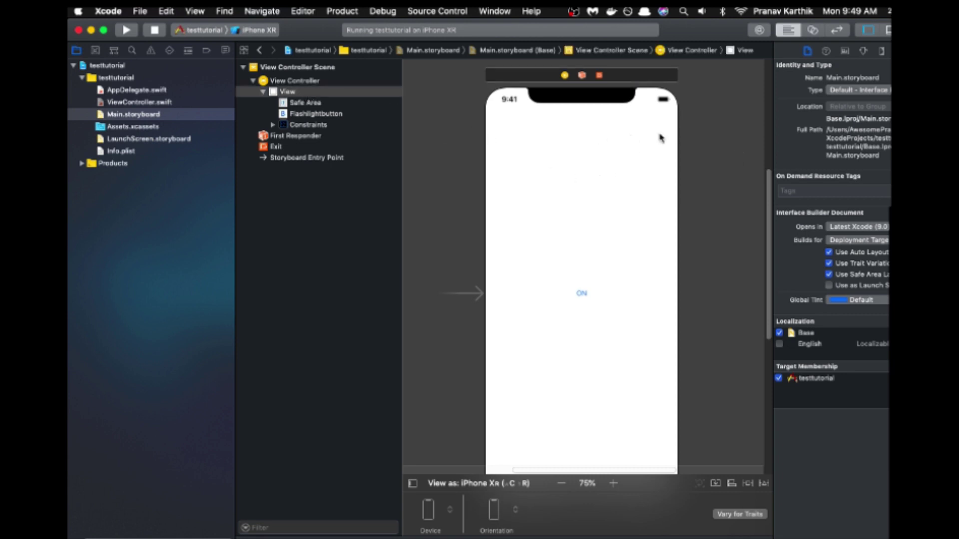
left_click(881, 51)
- Try several background colours in the Attributes inspector, ending with White
left_click(863, 52)
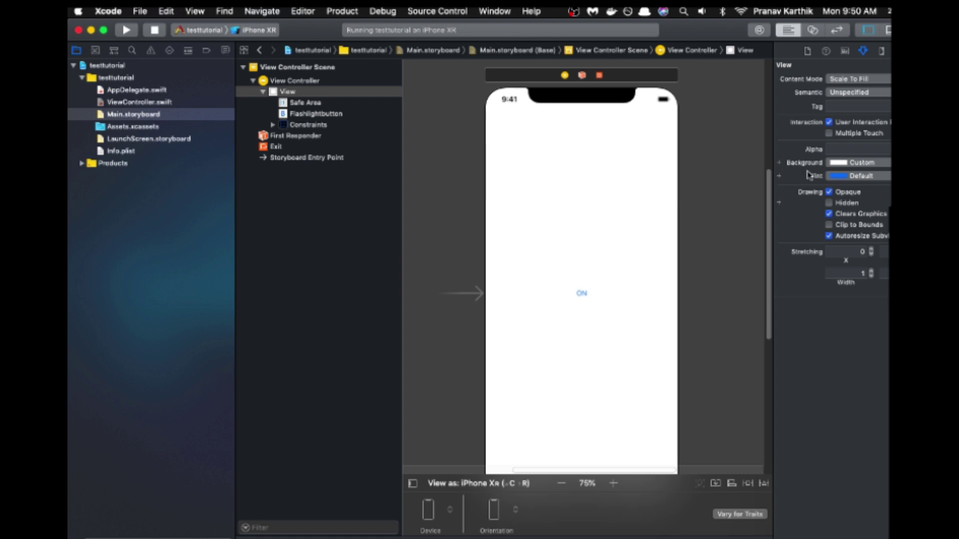
left_click(862, 164)
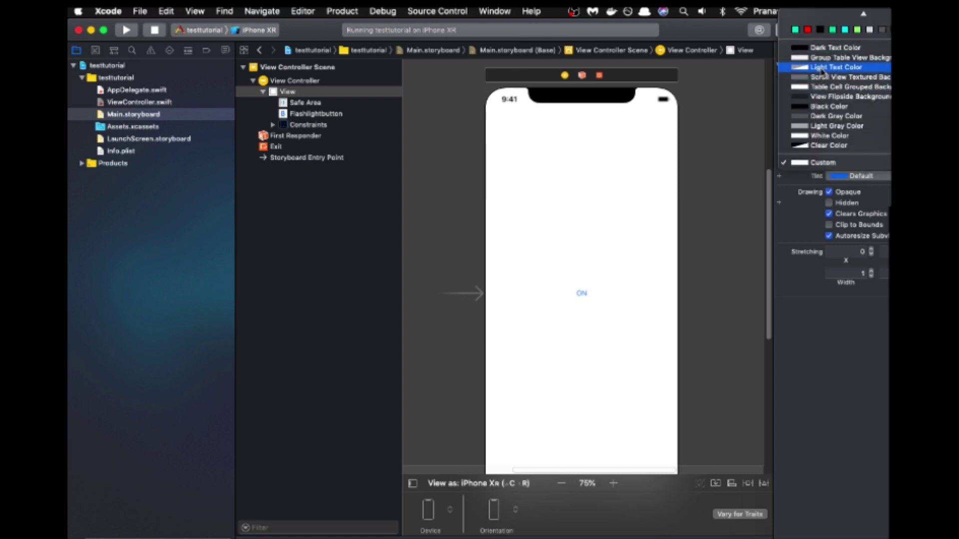
left_click(832, 67)
left_click(837, 163)
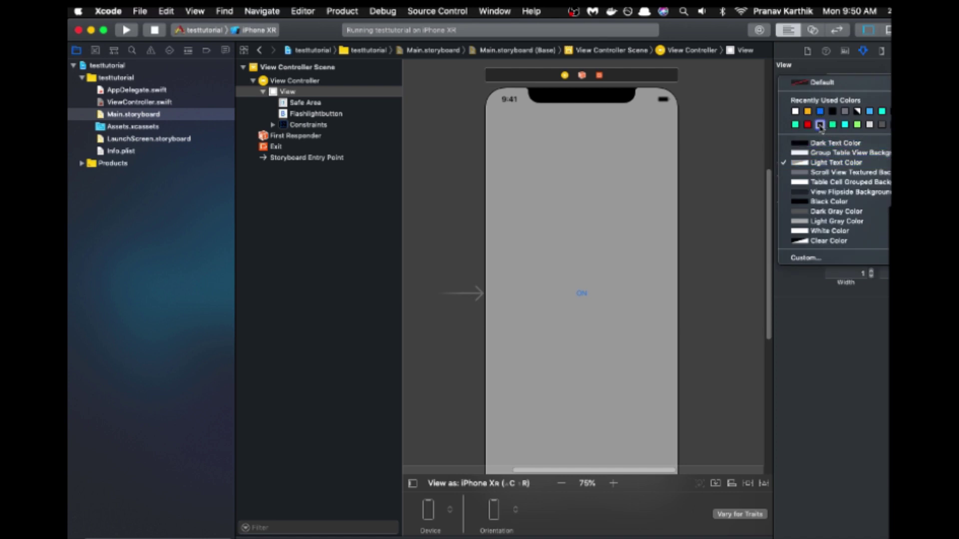
left_click(822, 125)
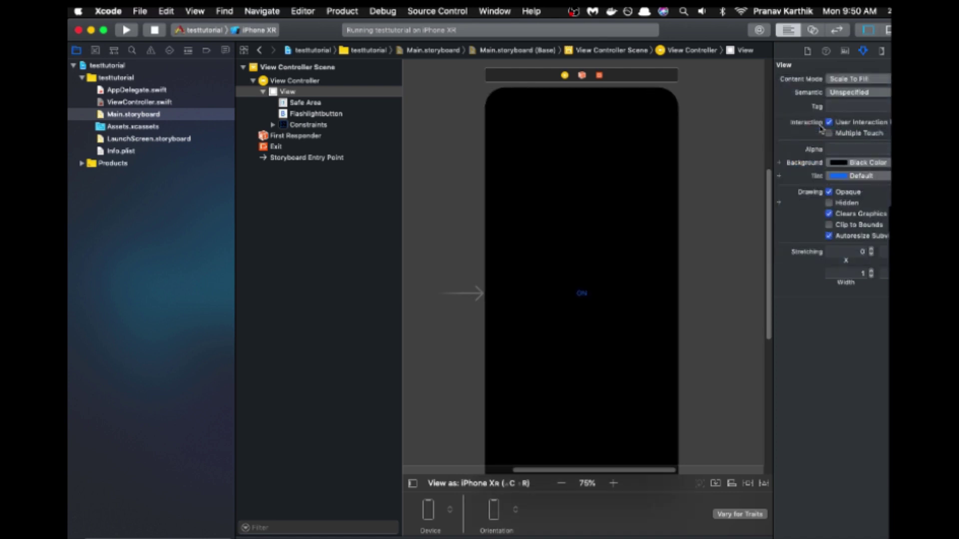
left_click(863, 164)
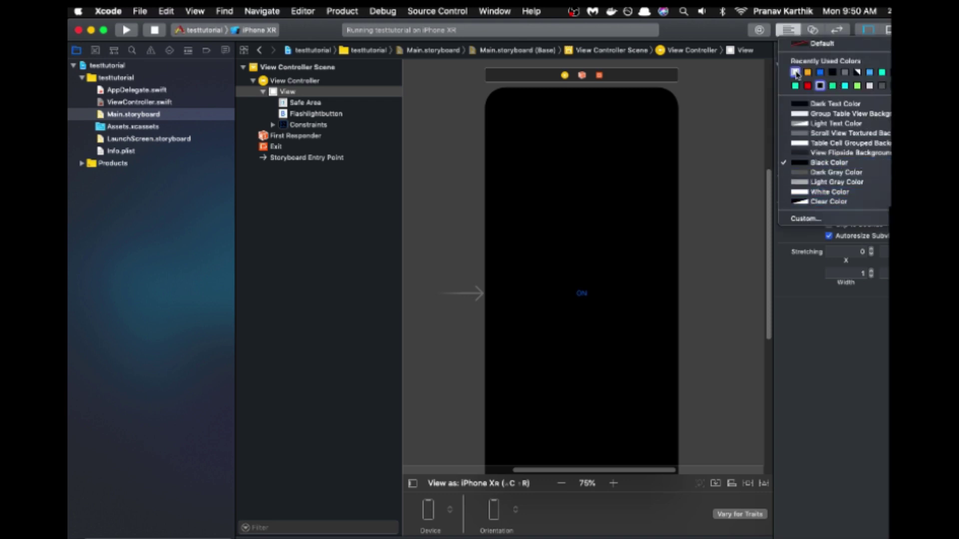
left_click(796, 72)
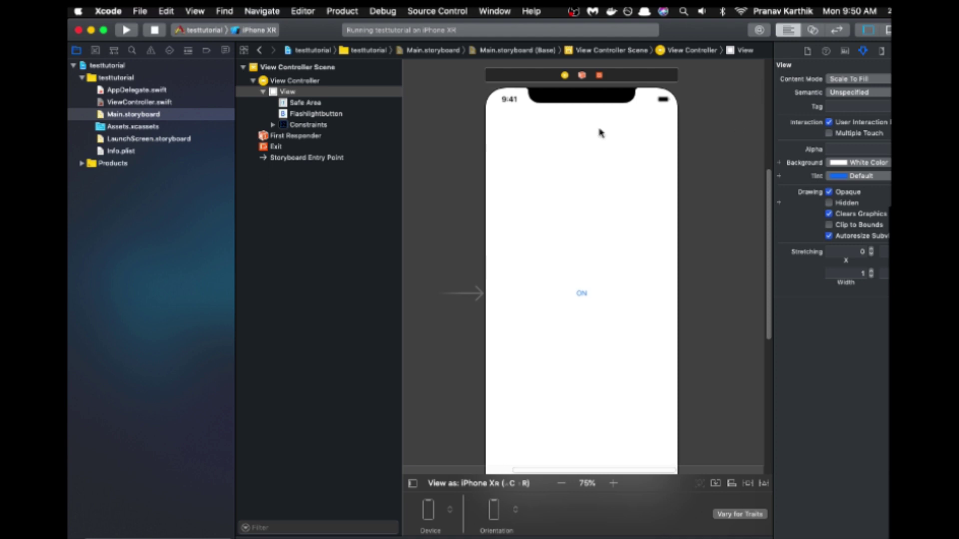
- Connect the main view to ViewController.swift as a UIView outlet named flashlight
left_click(813, 30)
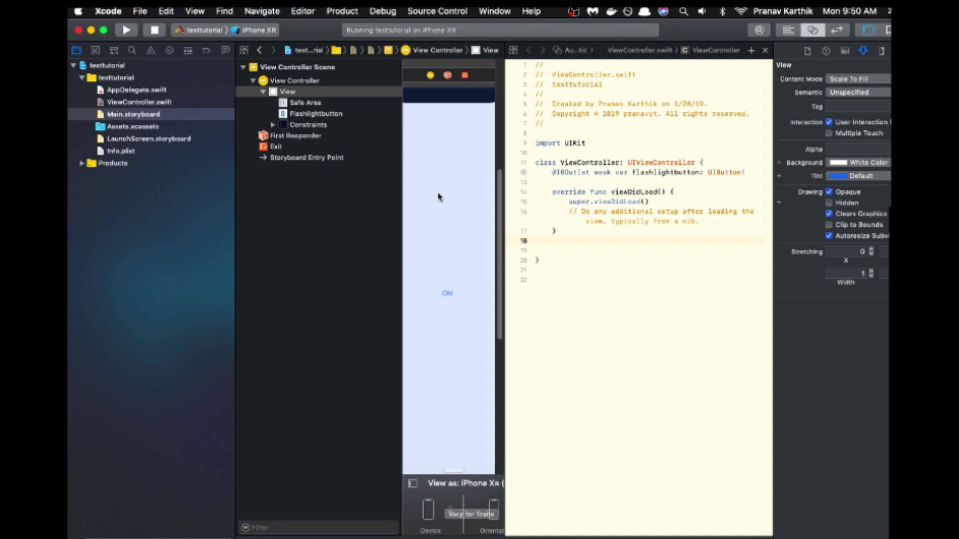
left_click_drag(439, 195, 588, 173)
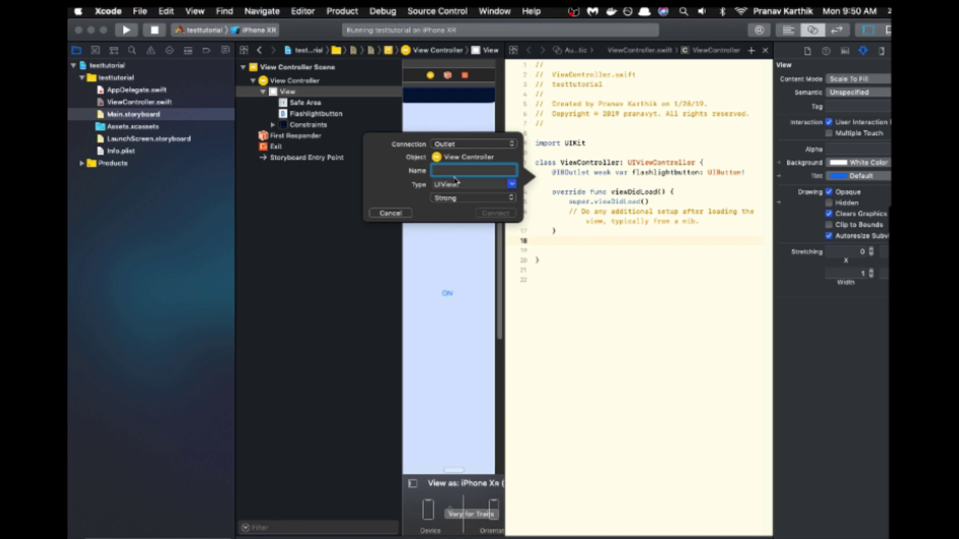
type("vie")
key("BackSpace")
type("fl")
type("ht")
key("Return")
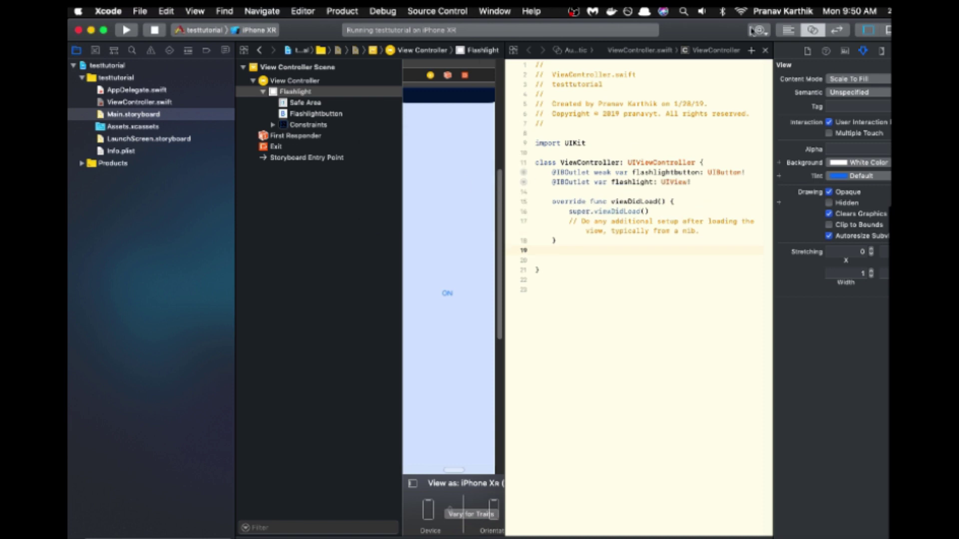
left_click(789, 30)
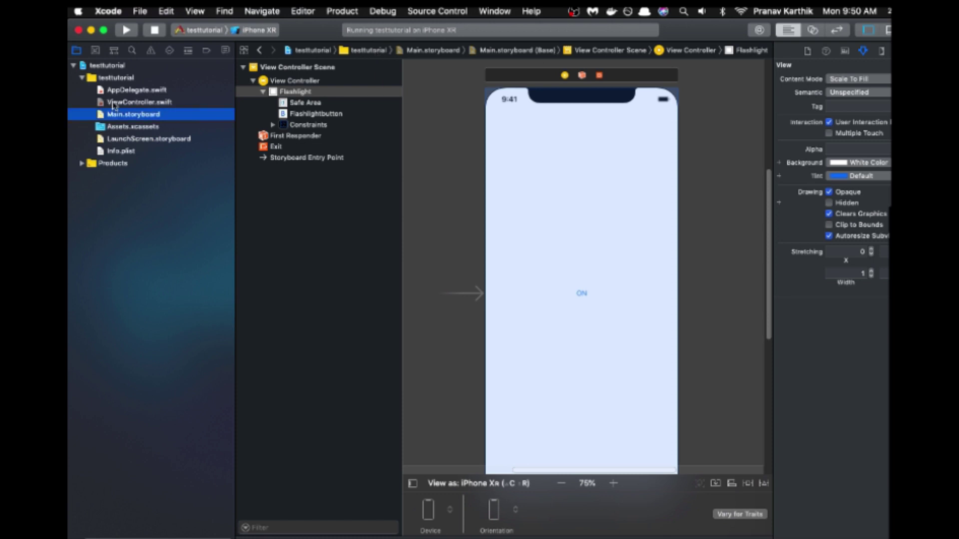
left_click(112, 104)
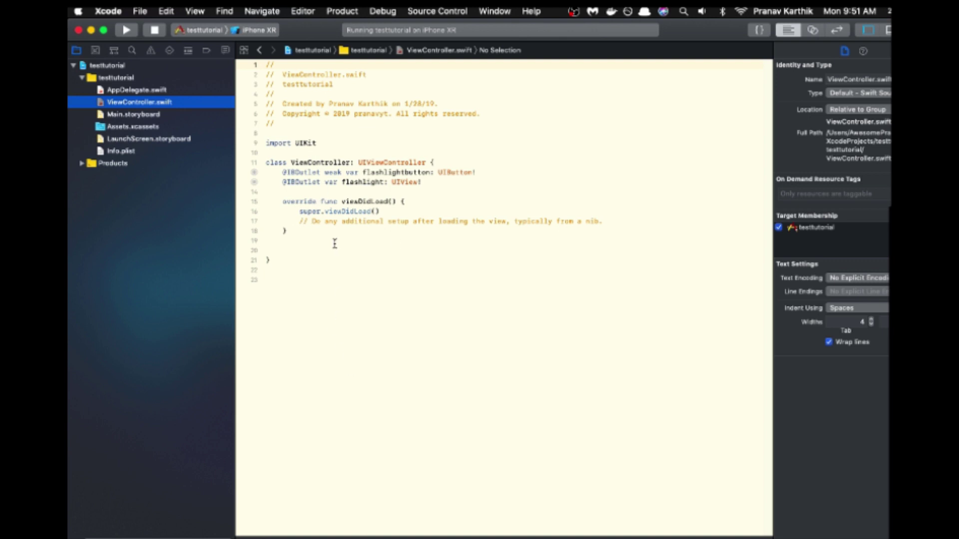
- Add a blank line inside viewDidLoad and return to Main.storyboard
left_click(624, 222)
key("Return")
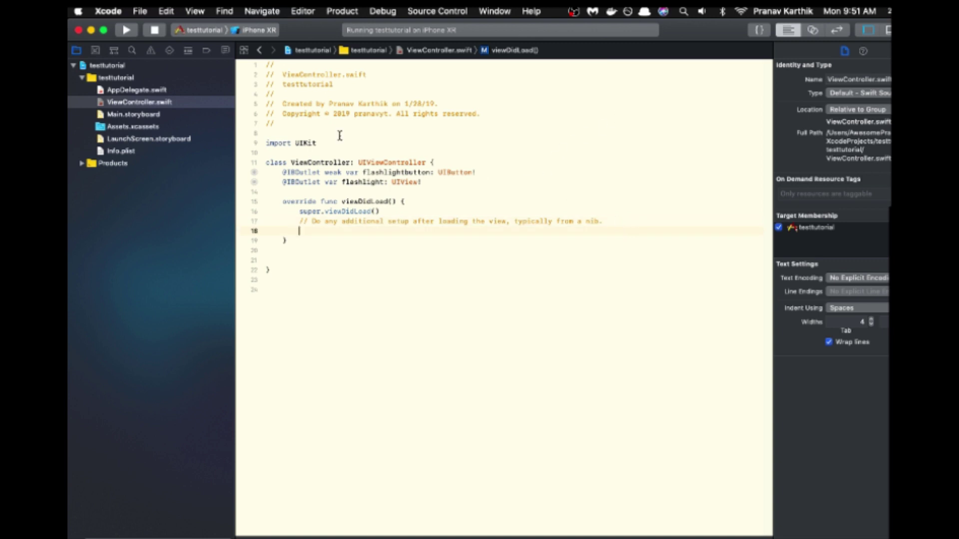
left_click(153, 116)
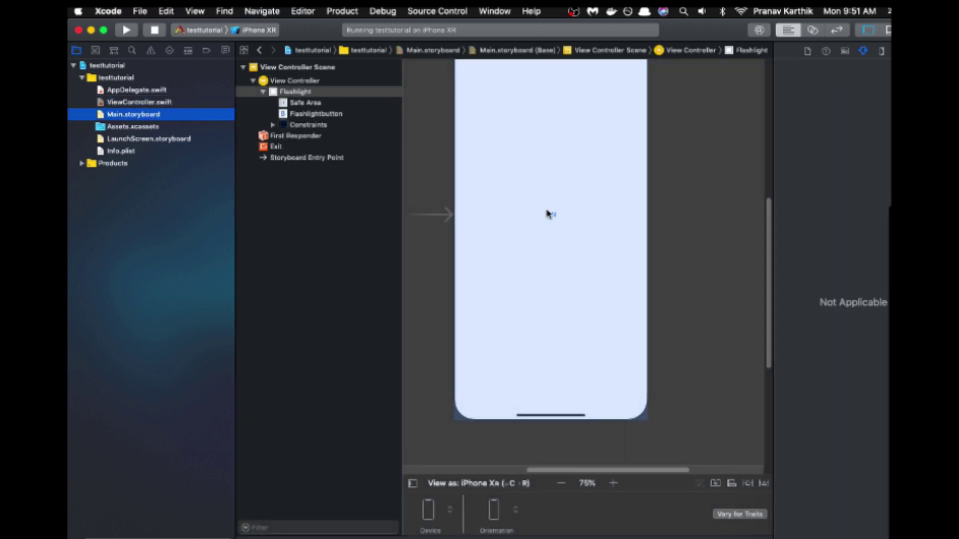
- Recentre and select the ON button, then show ViewController.swift alongside
left_click_drag(547, 214, 549, 215)
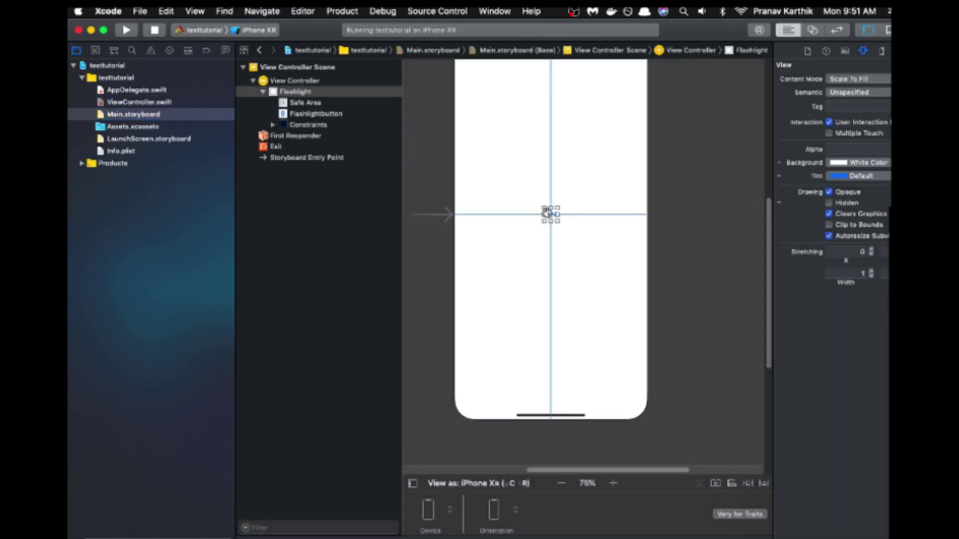
left_click(547, 213)
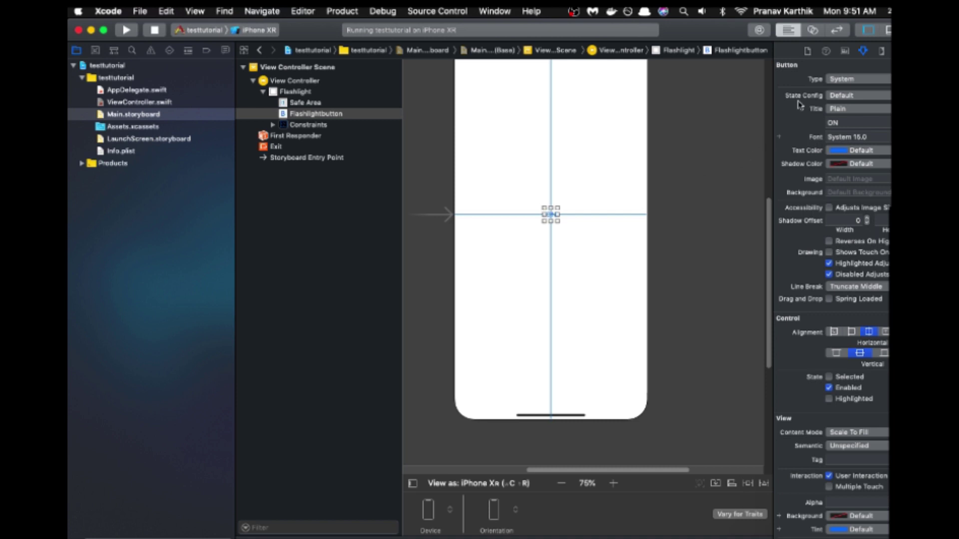
left_click(814, 31)
- Connect the ON button to a new Action named onoff in ViewController.swift
left_click_drag(455, 182, 598, 194)
left_click(452, 167)
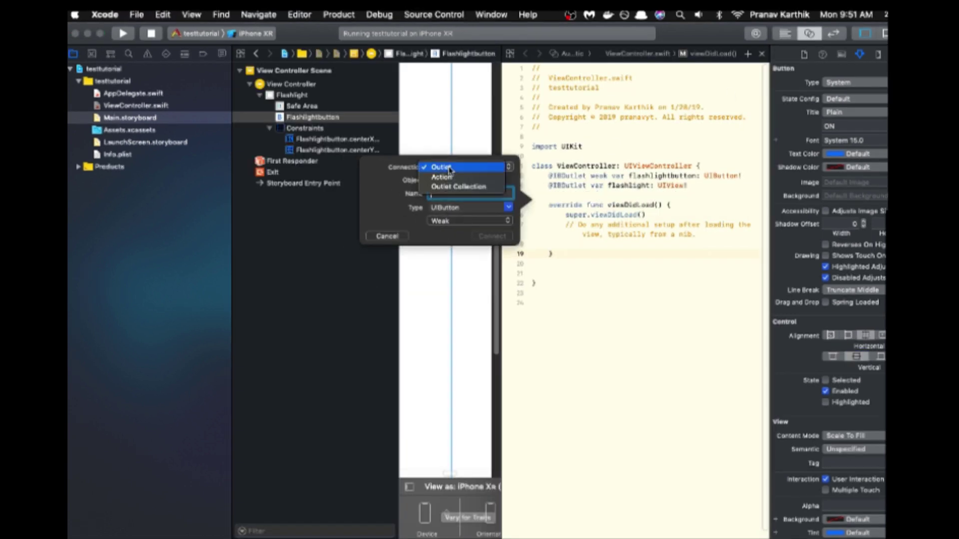
left_click(451, 178)
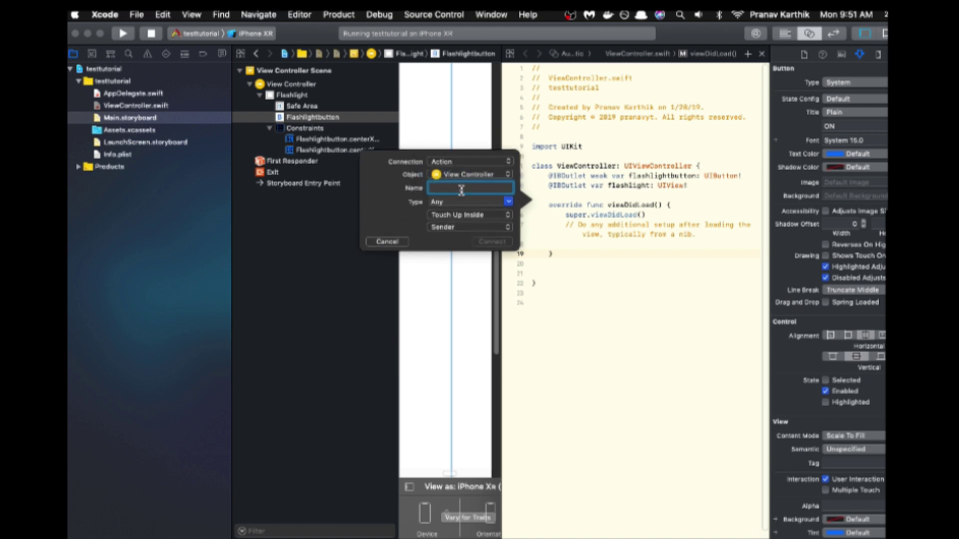
type("f")
key("BackSpace")
key("BackSpace")
key("BackSpace")
type("onoff")
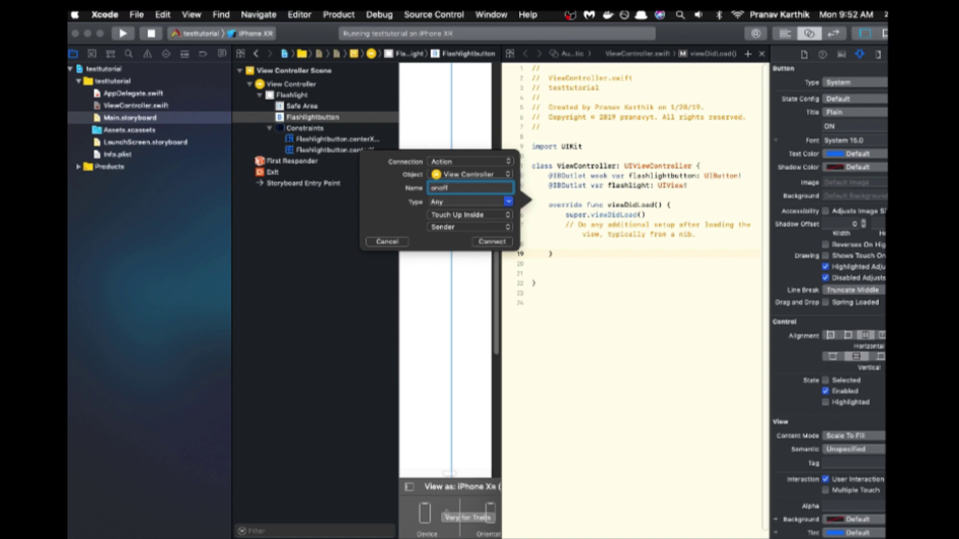
left_click(498, 240)
left_click(498, 240)
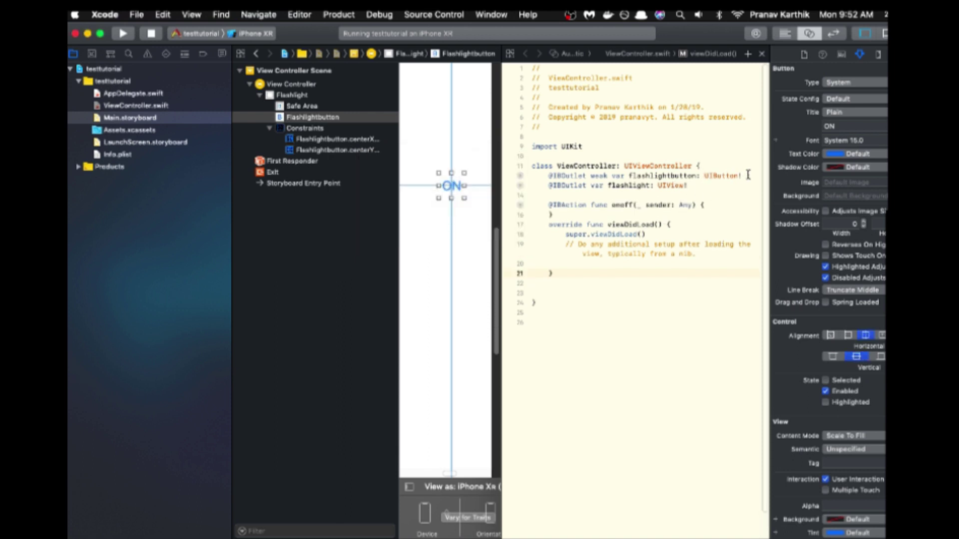
left_click_drag(748, 175, 592, 178)
left_click(724, 171)
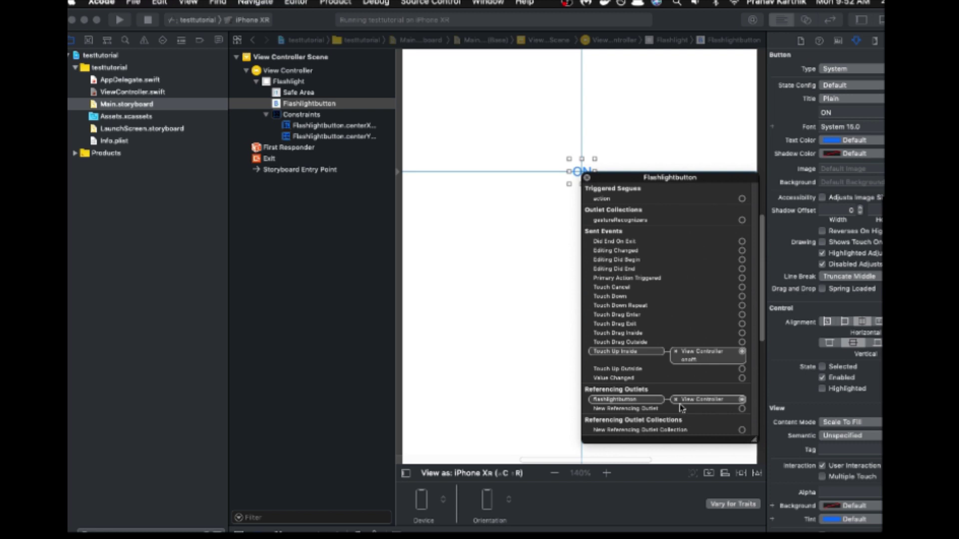
left_click(675, 399)
left_click(506, 322)
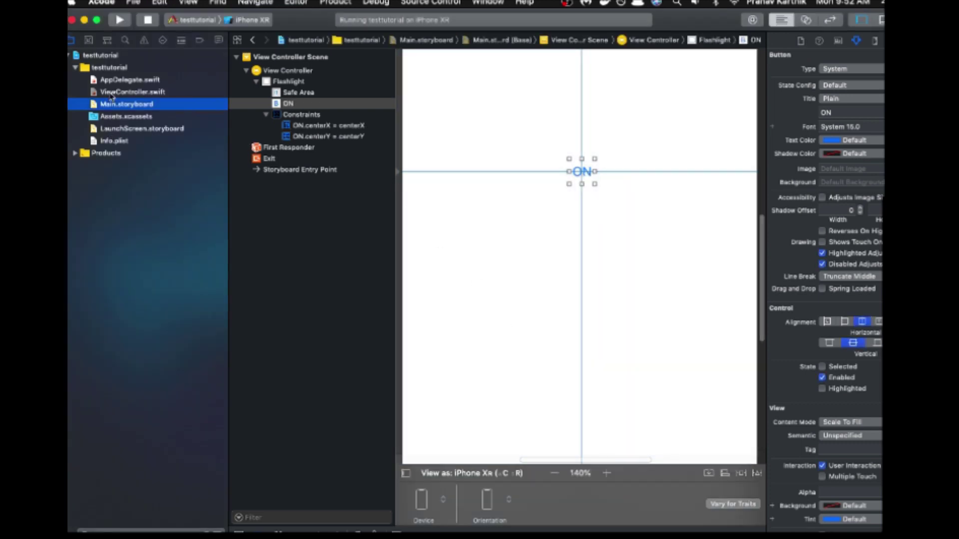
left_click(110, 91)
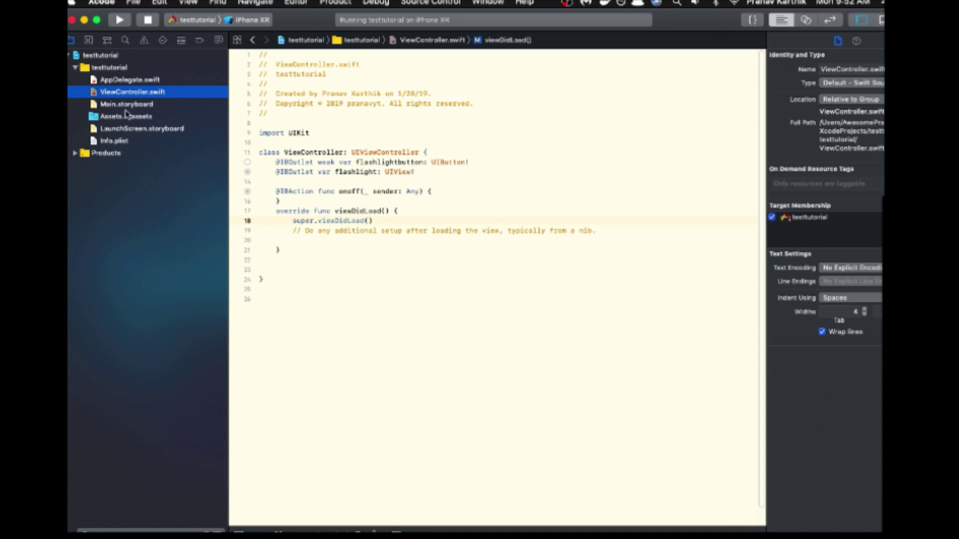
left_click(488, 161)
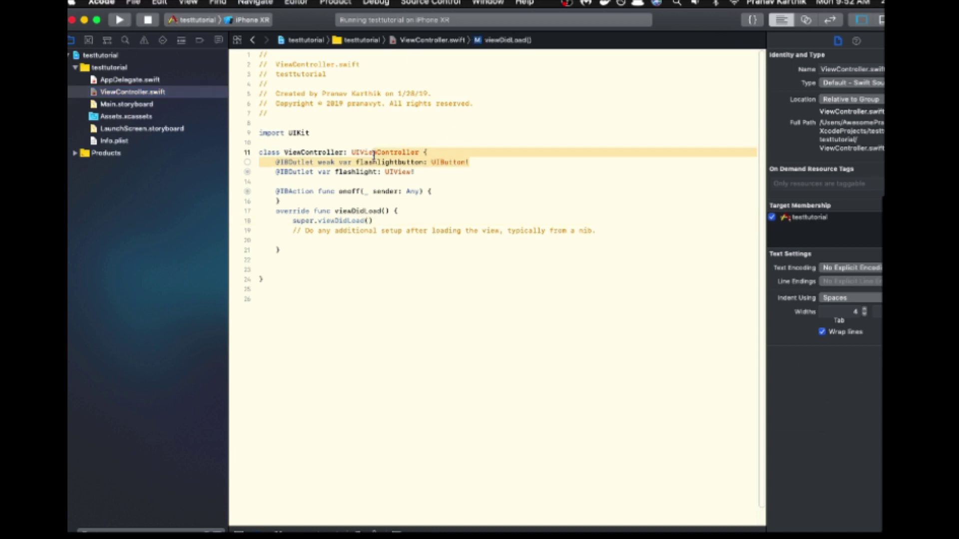
key("BackSpace")
key("BackSpace")
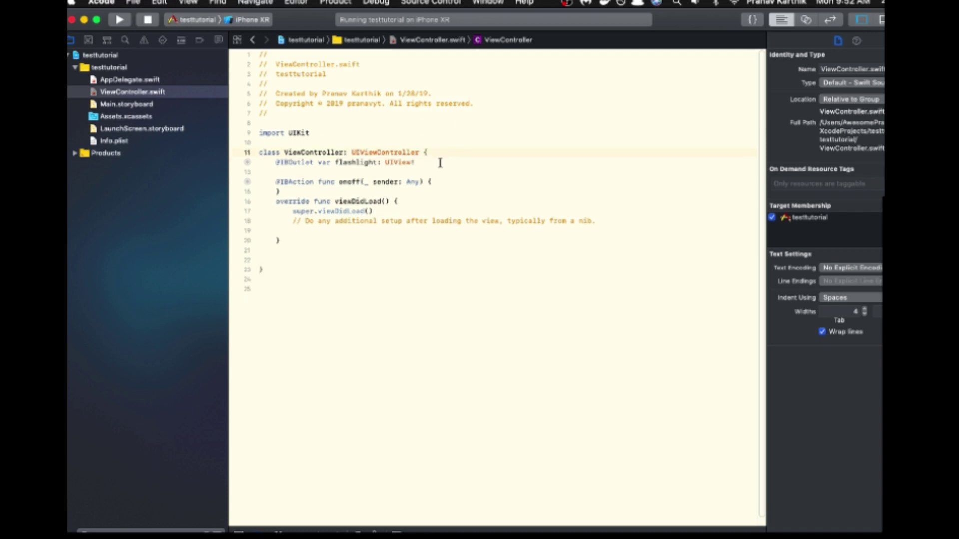
- Add a blank line inside the onoff function, then go to the class's opening line
left_click(432, 181)
key("Return")
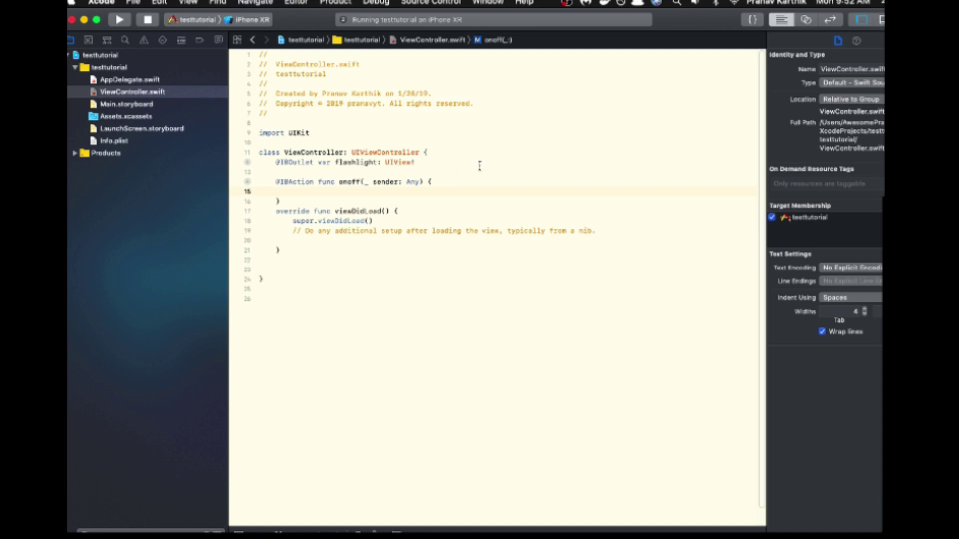
left_click(436, 152)
- Declare var on = true at the class top and set on = false inside onoff
key("Return")
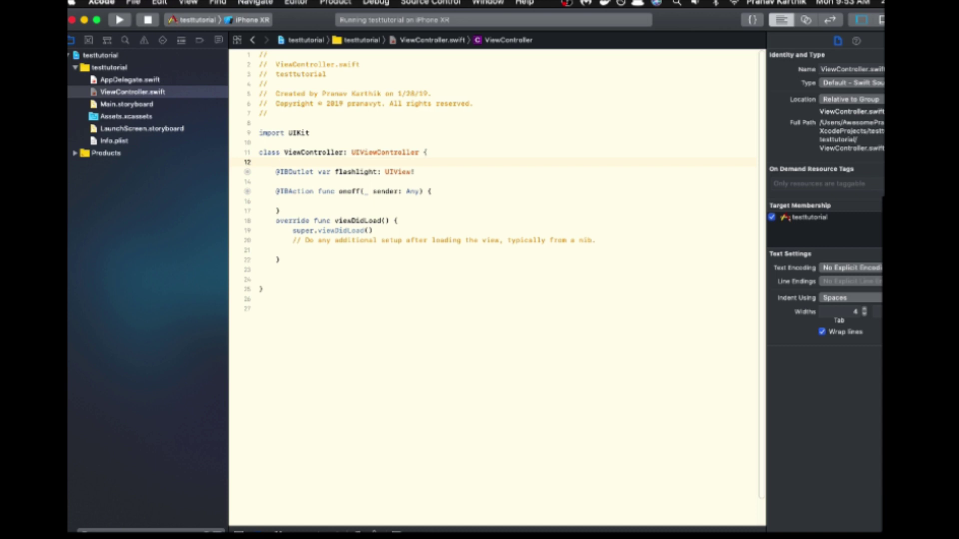
type("var ")
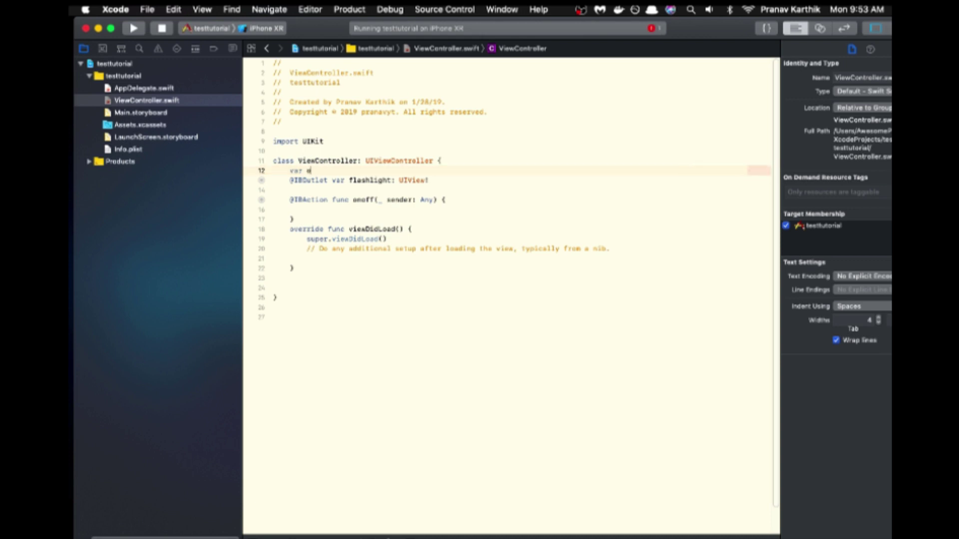
type("on = ")
type("true")
left_click(511, 121)
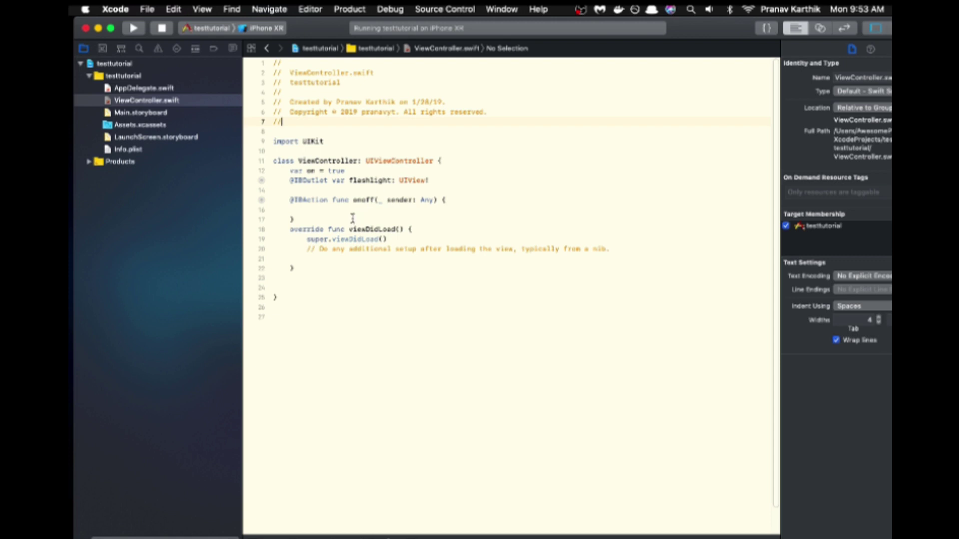
left_click(332, 210)
type("on ")
type("= false")
key("Return")
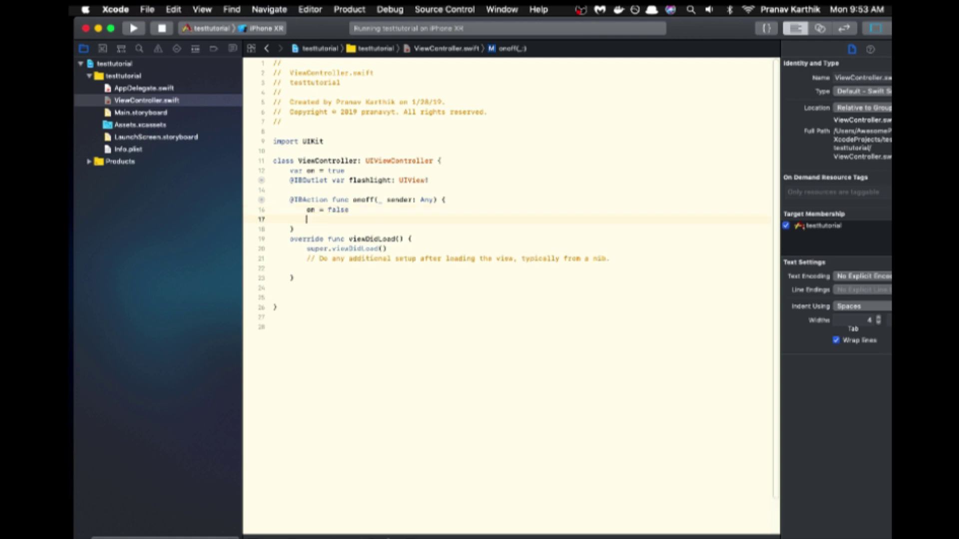
type("f")
type("al")
- Set the flashlight background to UIColor(named: "black") and open a blank line at onoff's start
key("BackSpace")
key("BackSpace")
type("lashligh")
type("t.bac")
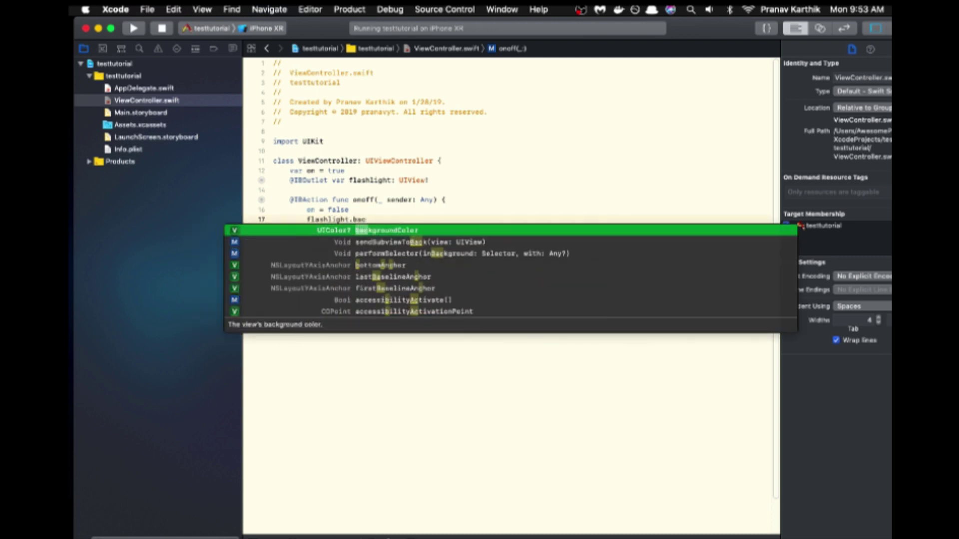
key("Return")
type("= ")
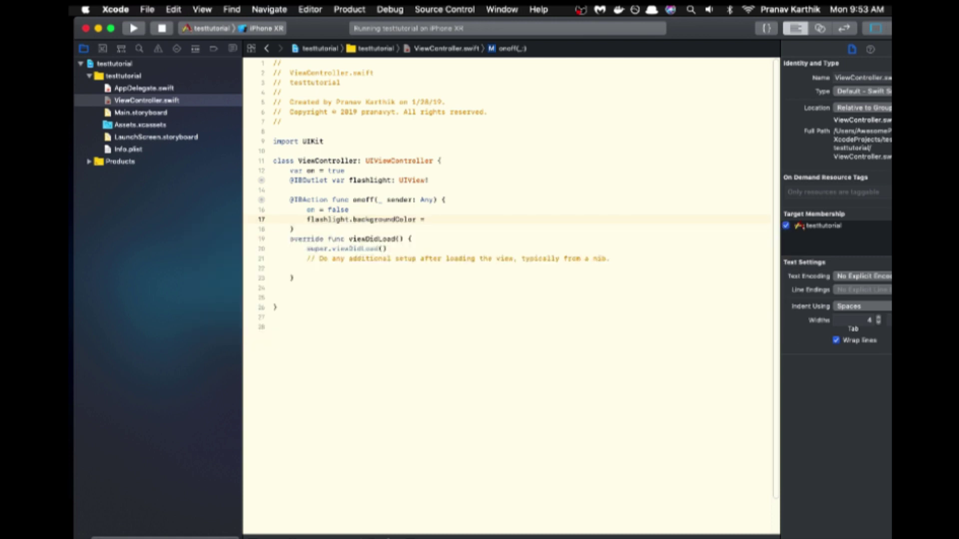
type("black")
key("BackSpace")
key("BackSpace")
key("BackSpace")
type(".b")
type("la")
key("BackSpace")
key("BackSpace")
key("BackSpace")
type("black")
key("BackSpace")
key("BackSpace")
key("BackSpace")
key("BackSpace")
key("BackSpace")
key("BackSpace")
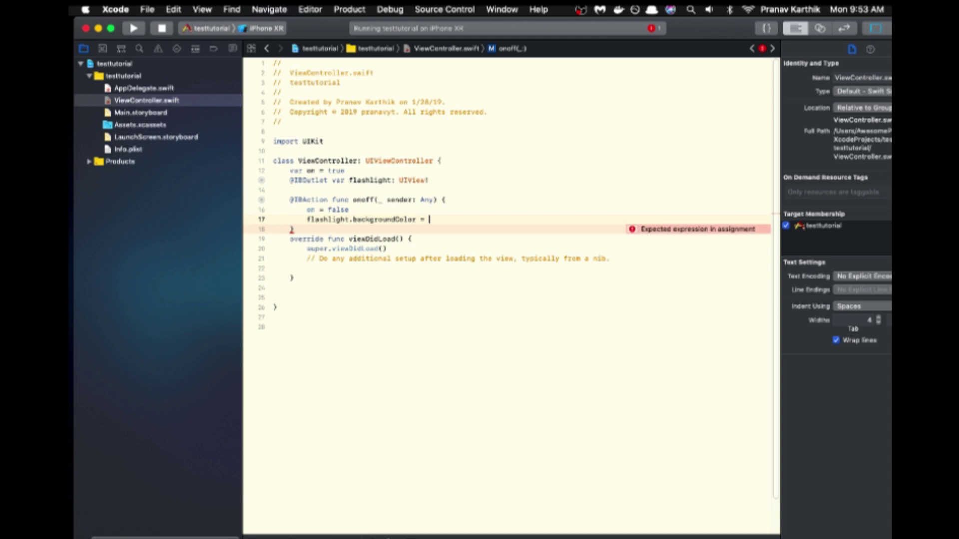
type("UIColor")
type("()")
type("na")
type("m")
type("ed:")
type("black\"")
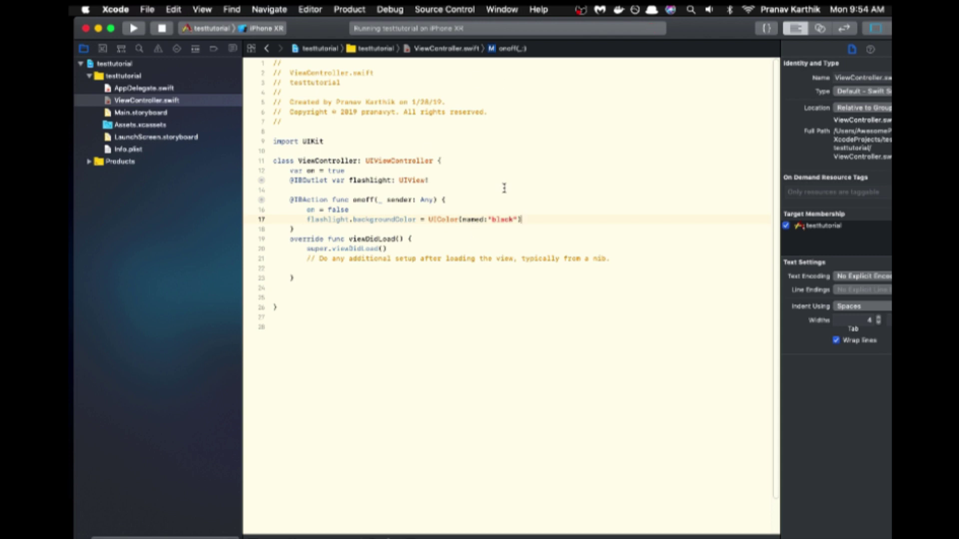
left_click(463, 199)
key("Return")
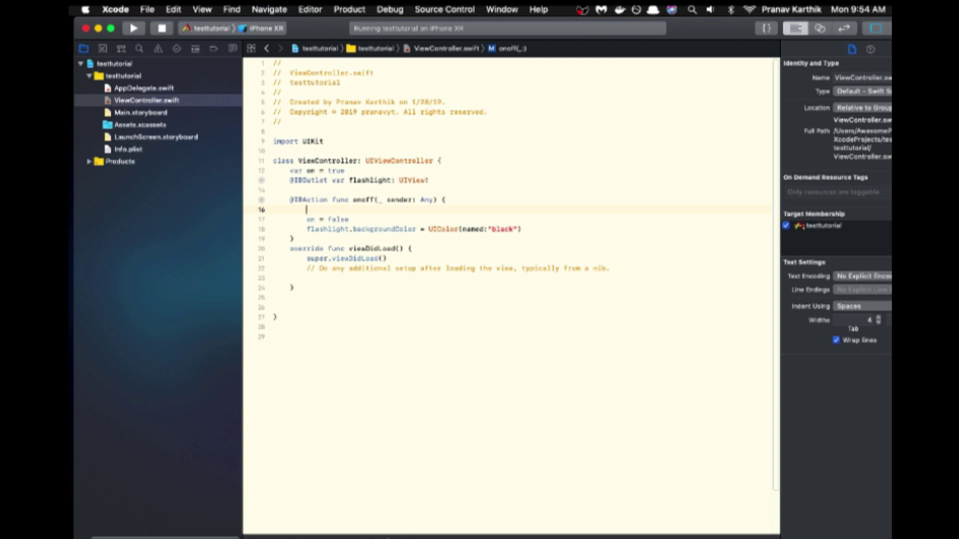
type("if")
type(" on = ")
type("false")
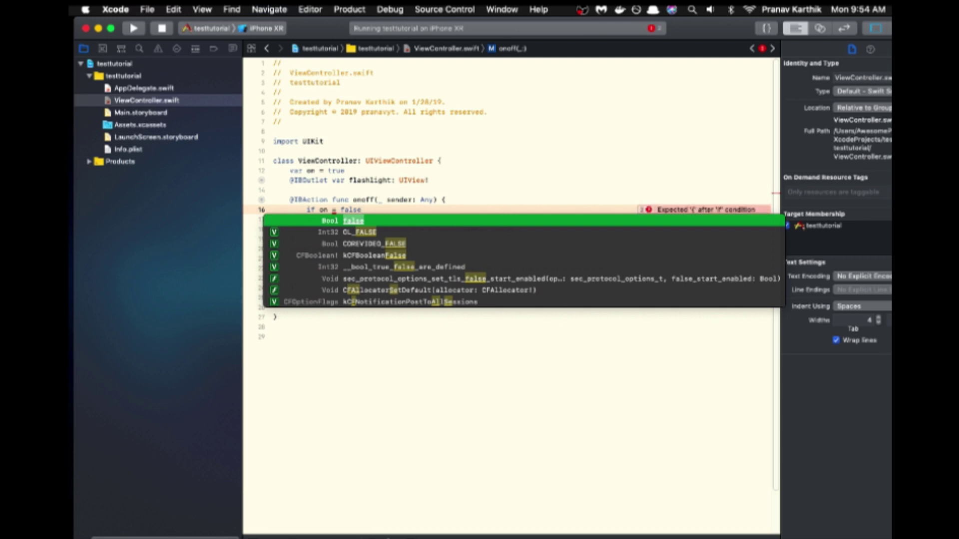
type("{")
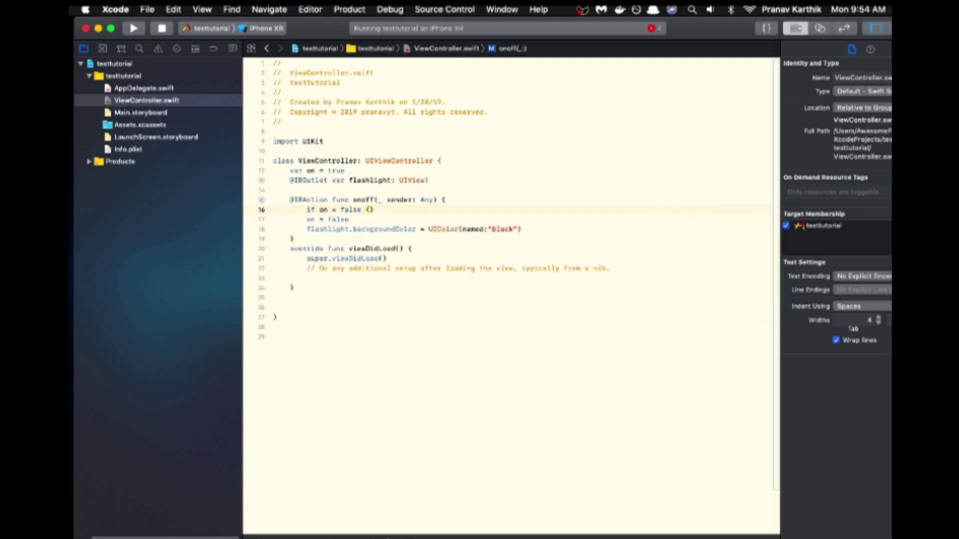
- Write an if on == false block in onoff that sets on = true
key("Return")
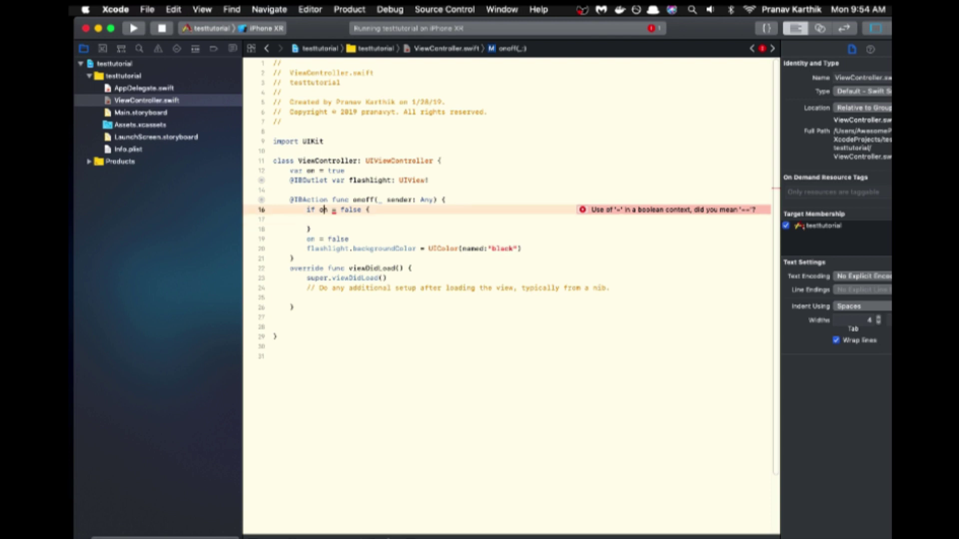
left_click(332, 210)
type("=")
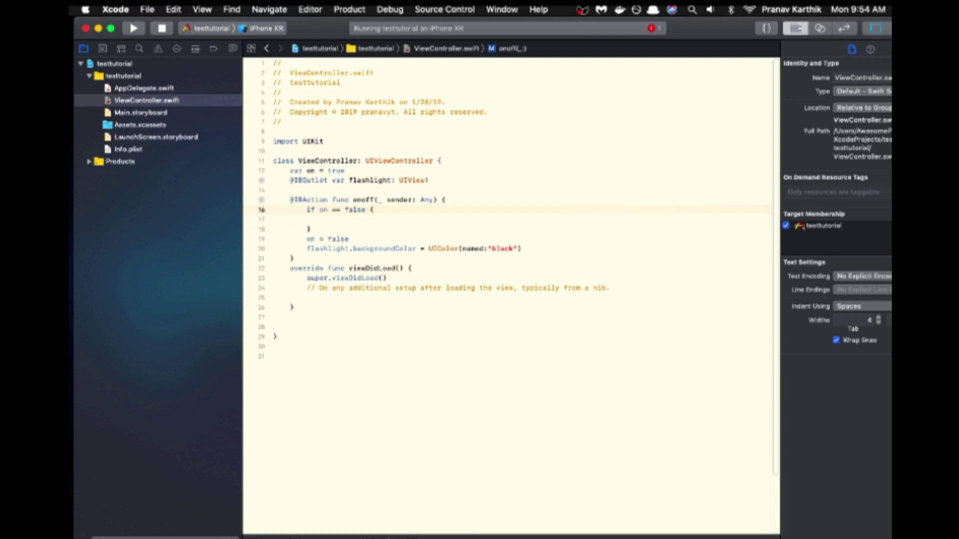
key("Down")
type("on = ")
type("true")
key("Return")
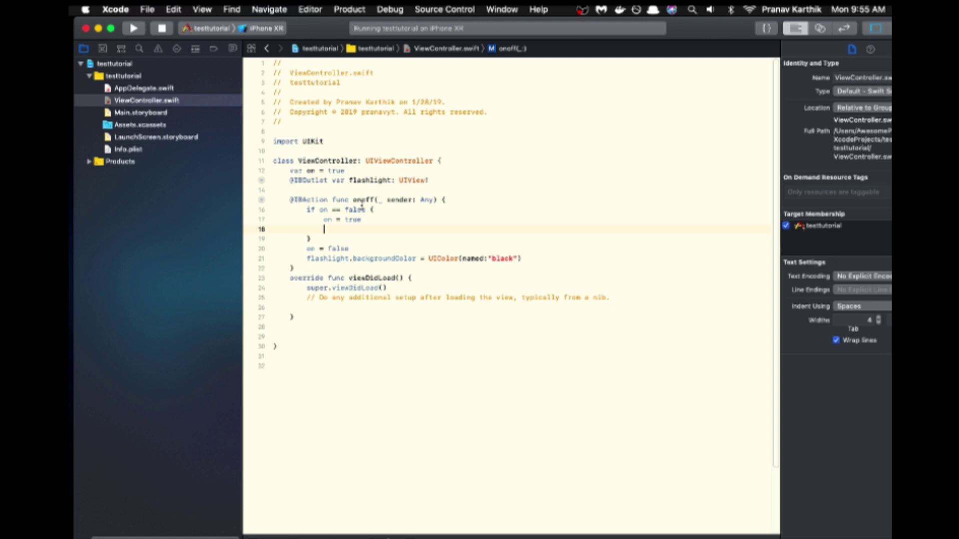
type("flash")
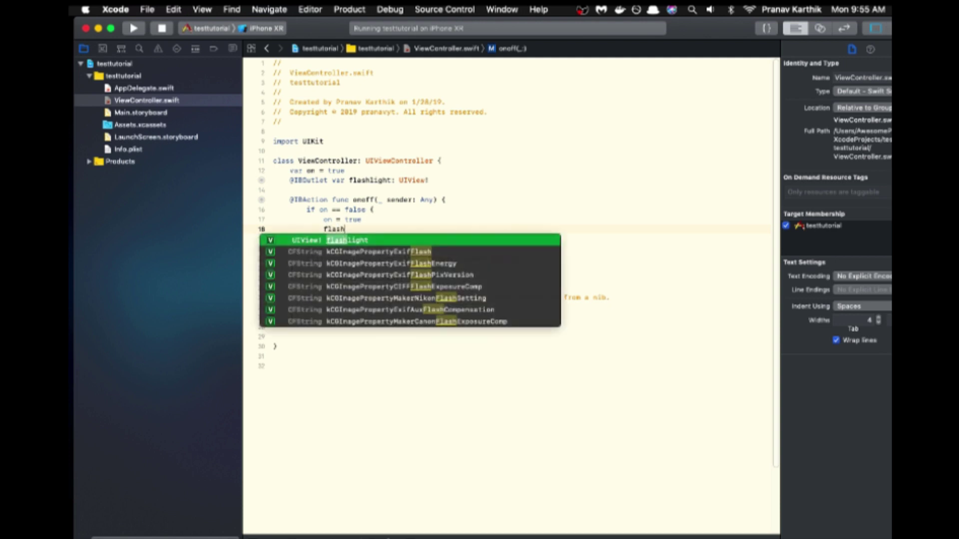
- Make the if branch set flashlight.backgroundColor to UIColor(named: "white")
key("Return")
type(".bac")
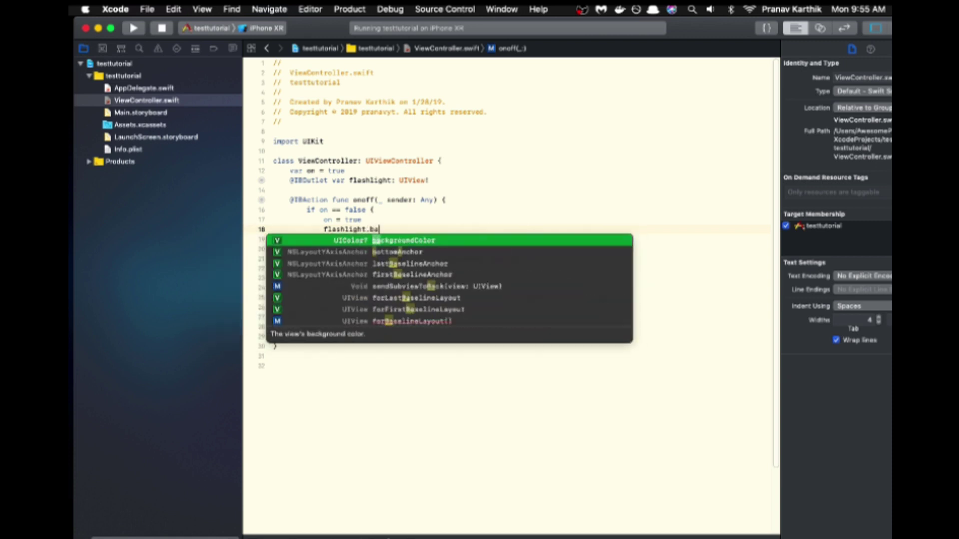
key("Return")
type("= UI")
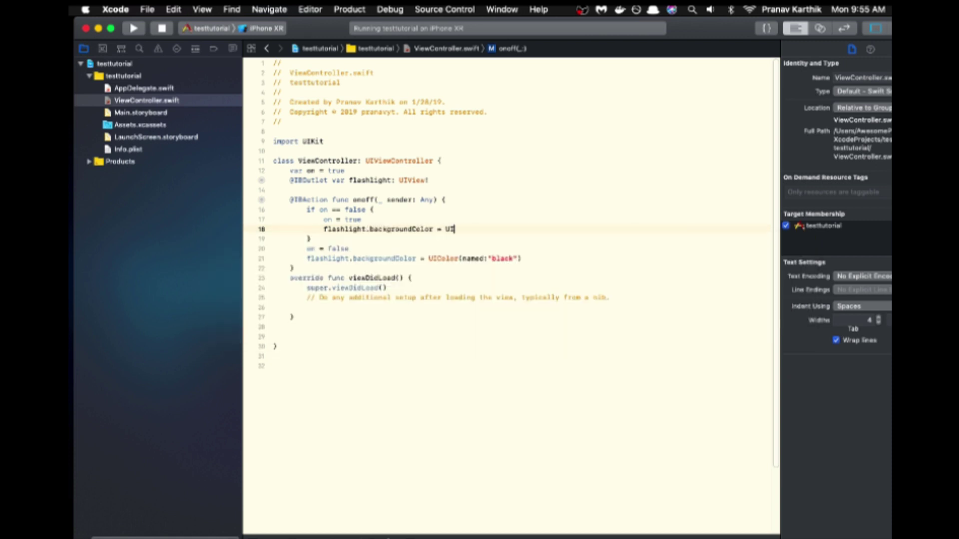
type("Color(")
type("named")
key("Return")
type("\"")
key("Left")
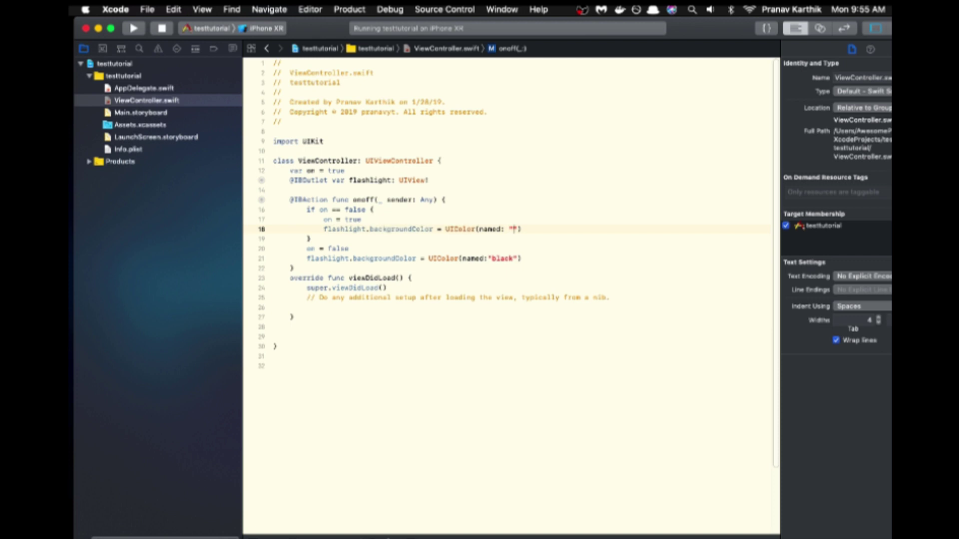
type("white")
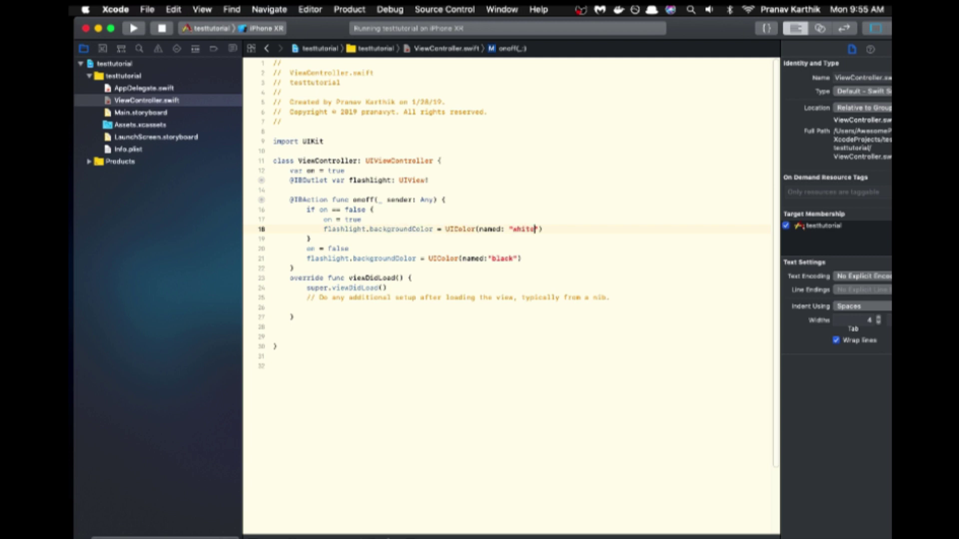
- Add an empty else block after the if, and select the on = false and black-background lines
key("Down")
key("Return")
type("else {")
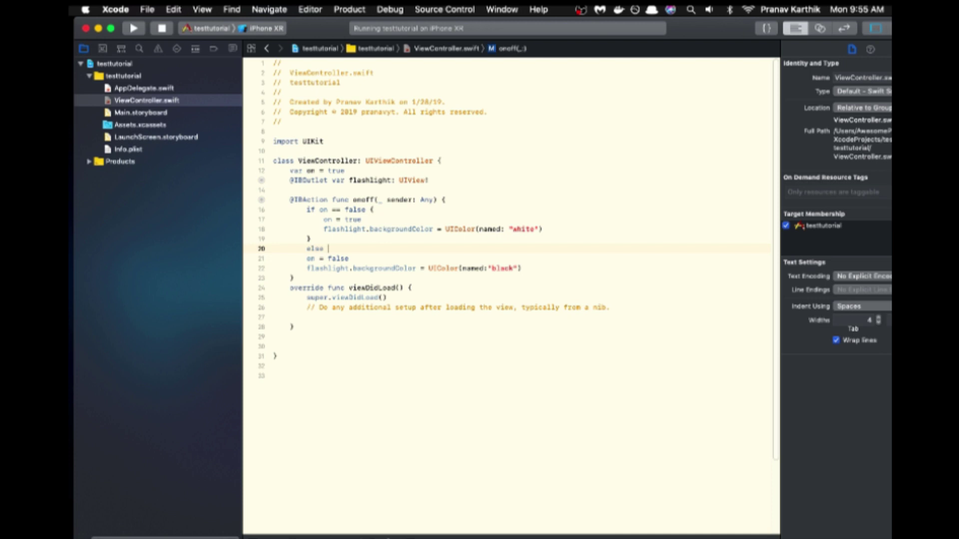
key("Return")
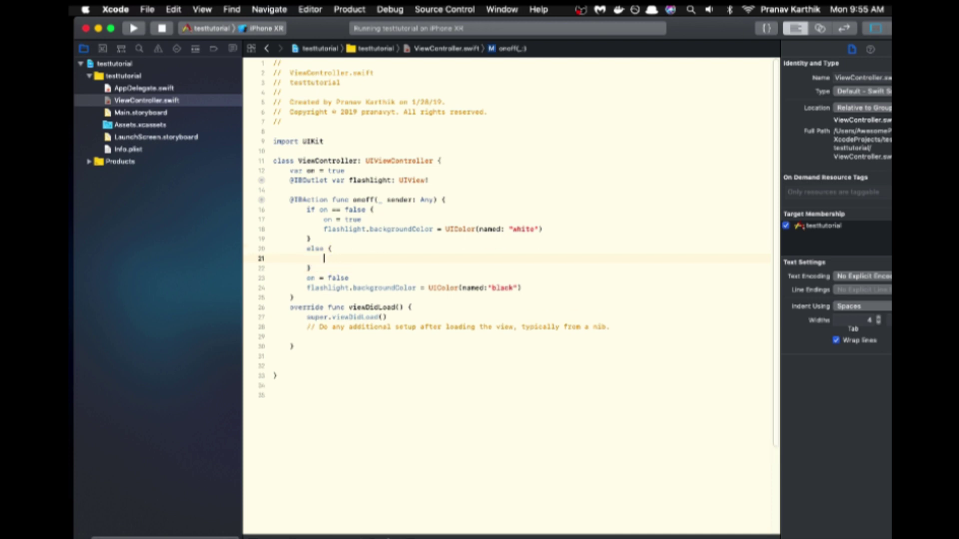
left_click_drag(522, 289, 255, 278)
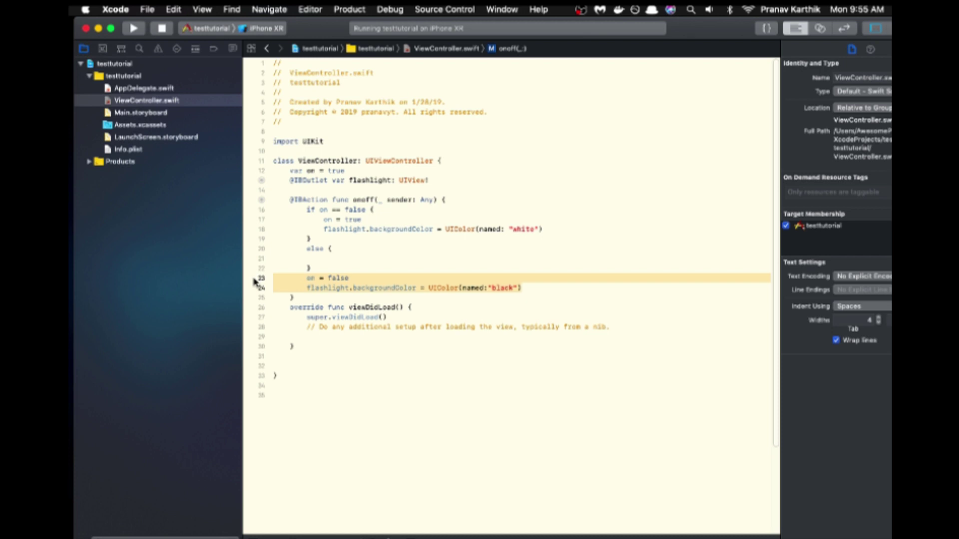
- Move the on = false and black-background lines into the else block, and use .white in the if branch
key("super+x")
left_click(341, 257)
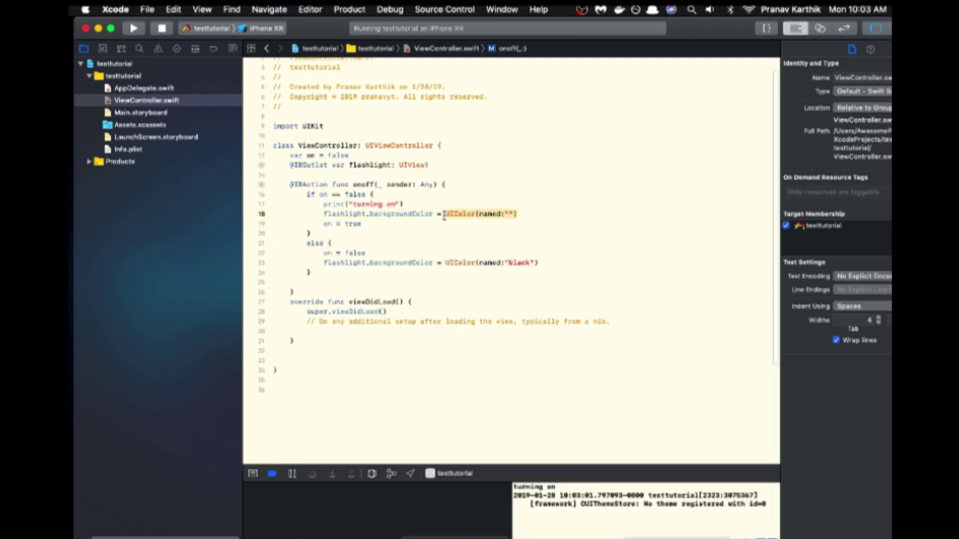
type(".")
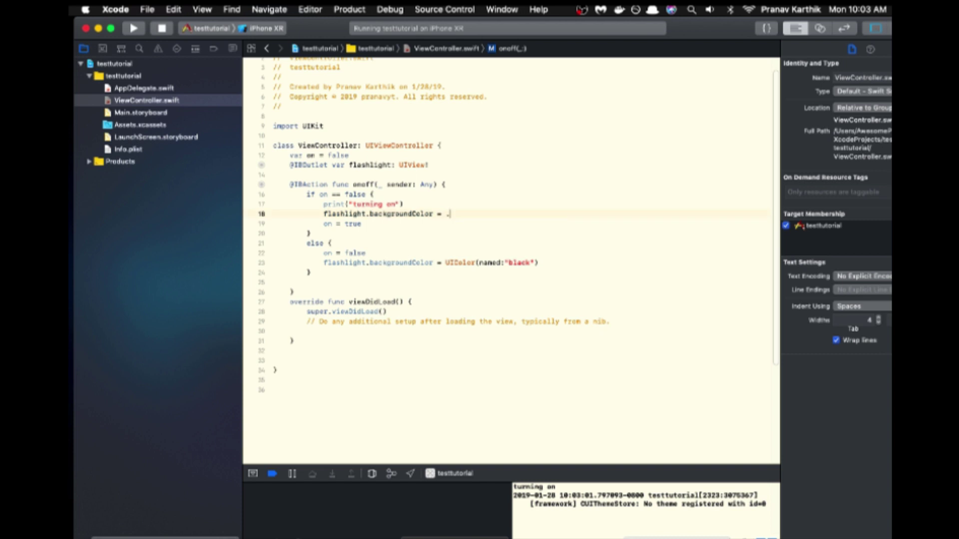
type("wh")
type("ite")
left_click(473, 262)
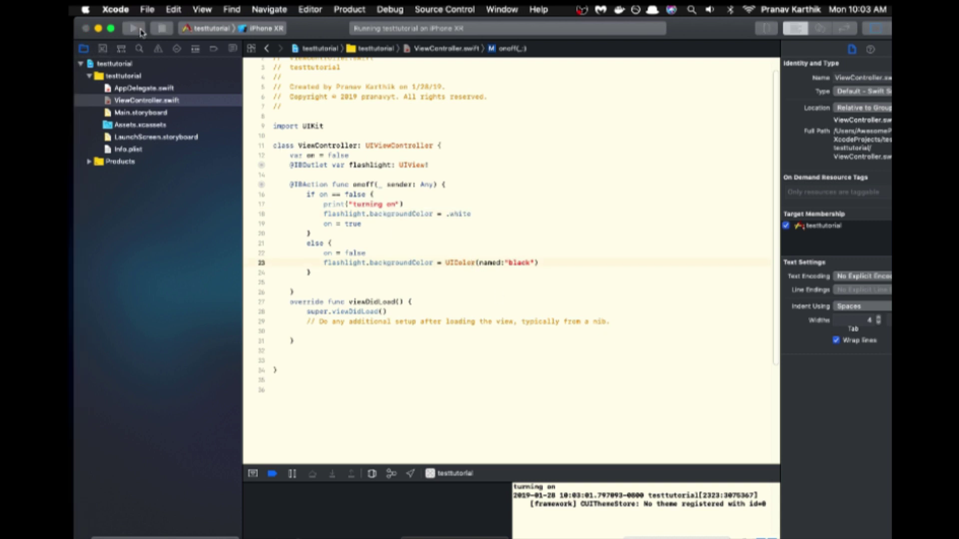
- Stop the running testtutorial app and relaunch the rebuilt app on the iPhone XR simulator
left_click(135, 29)
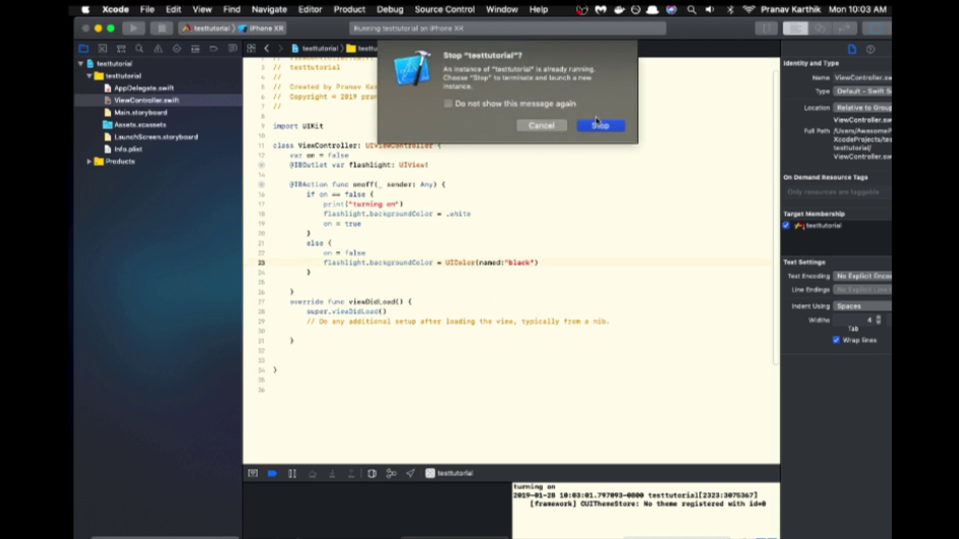
left_click(598, 126)
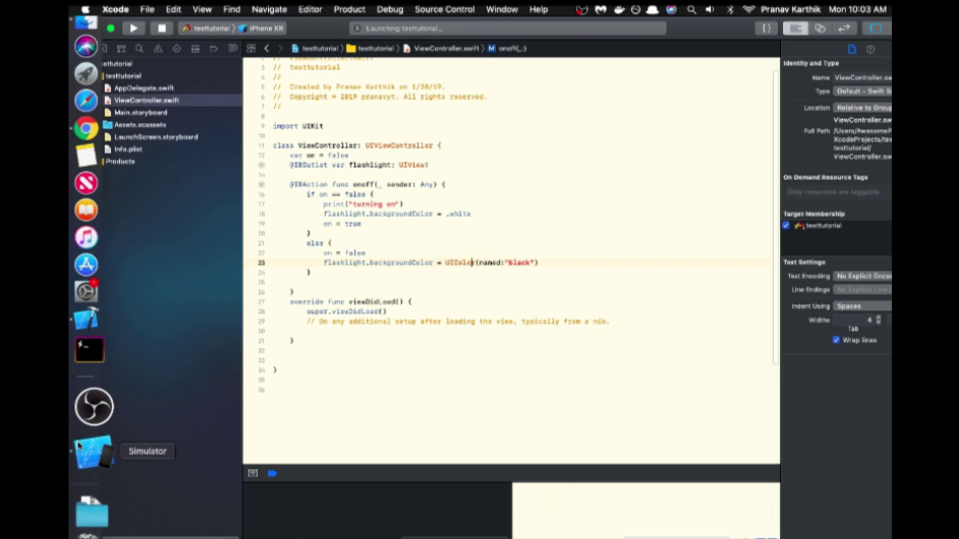
- Tap the ON button repeatedly in Simulator, watching the screen toggle white and black
left_click(78, 445)
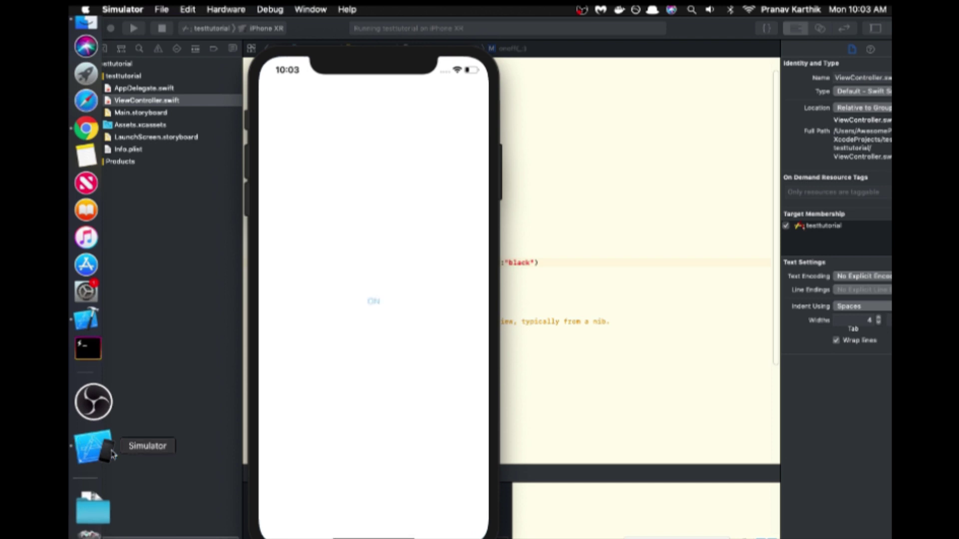
left_click(372, 303)
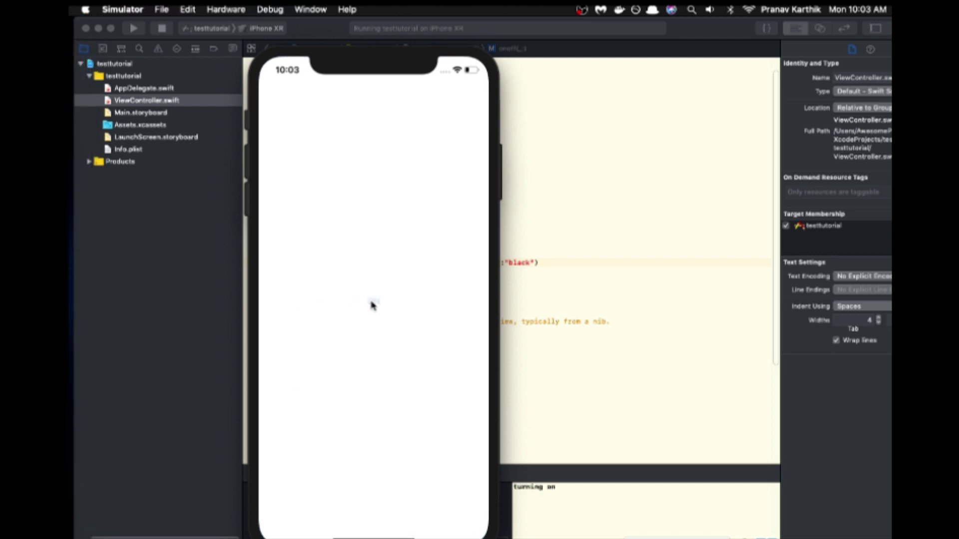
left_click(379, 303)
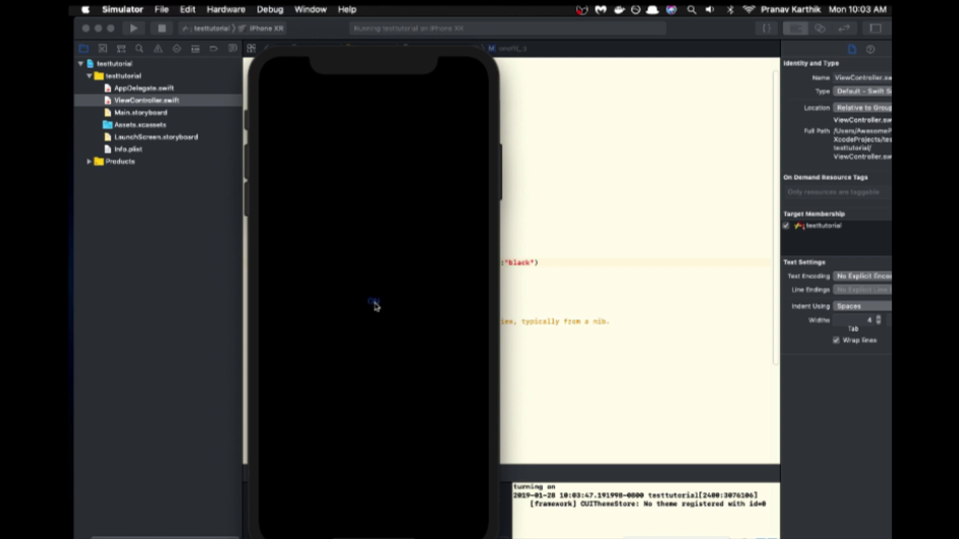
left_click(375, 305)
left_click(375, 305)
left_click(623, 280)
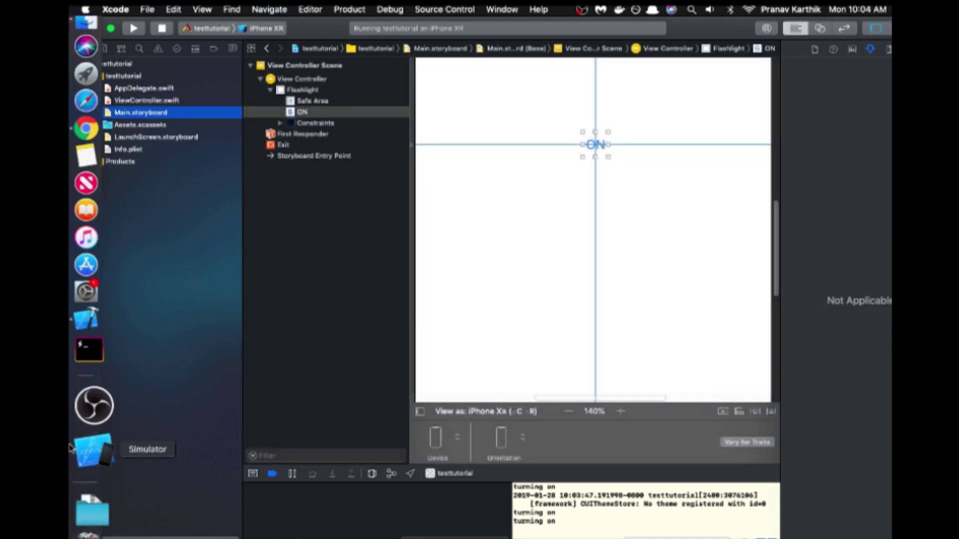
- Set the storyboard button's title to OFF and show ViewController.swift in the Assistant editor
left_click(75, 449)
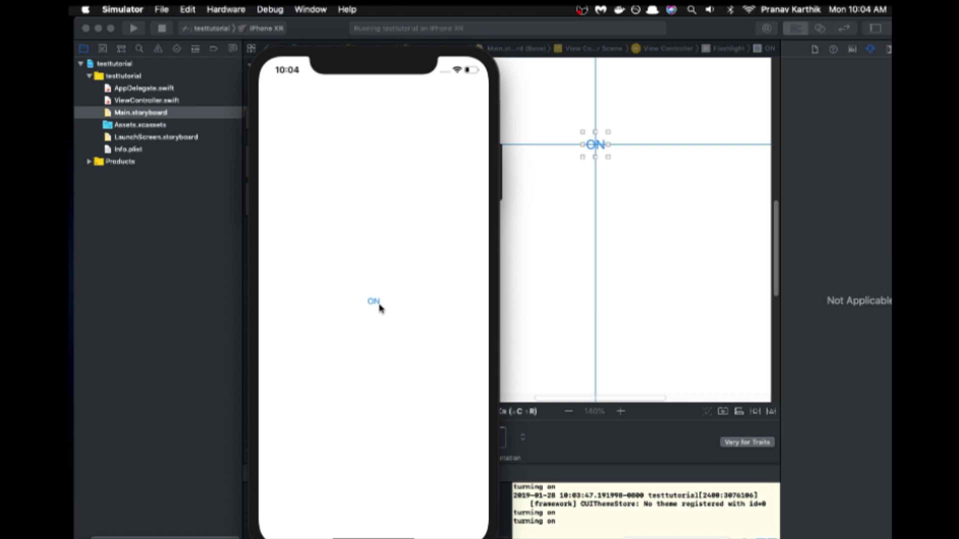
left_click(629, 204)
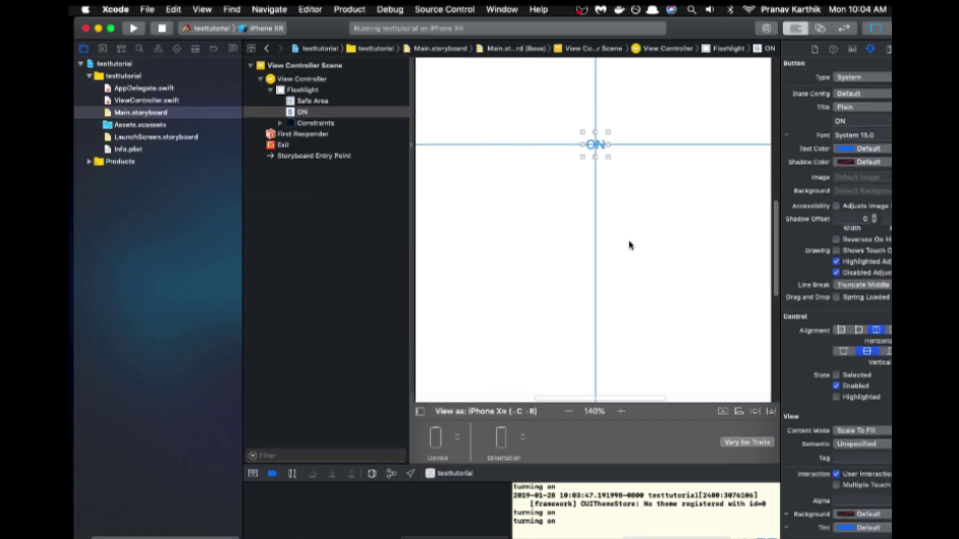
left_click(848, 121)
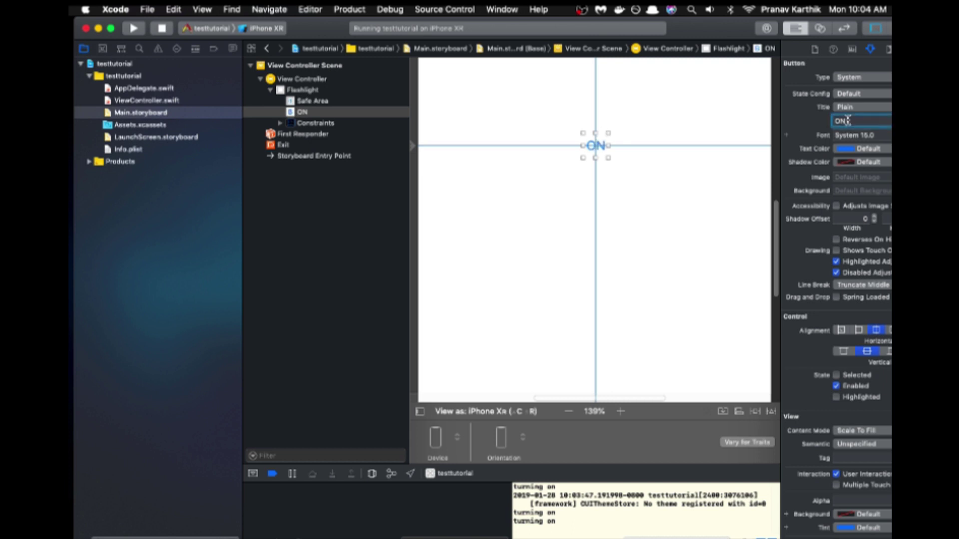
key("BackSpace")
key("BackSpace")
type("O")
key("Return")
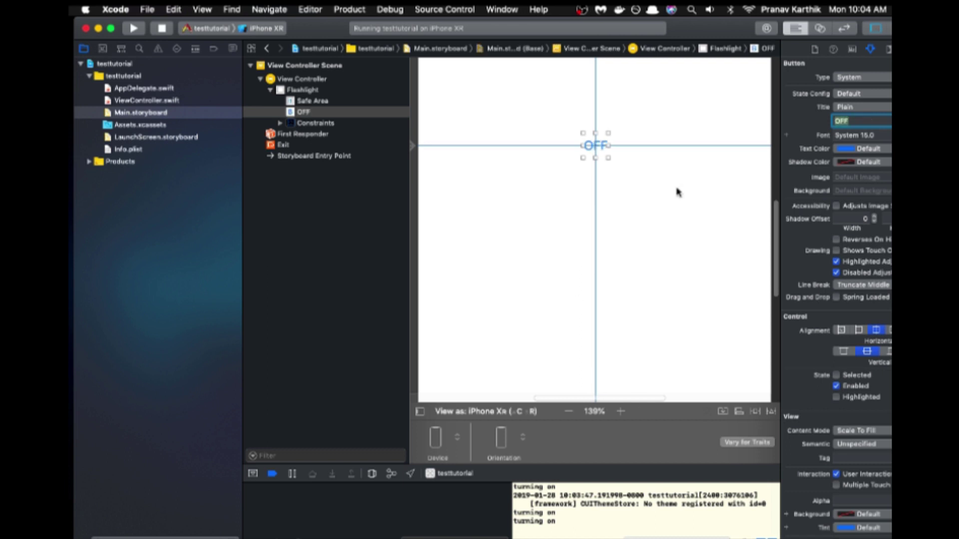
left_click(820, 30)
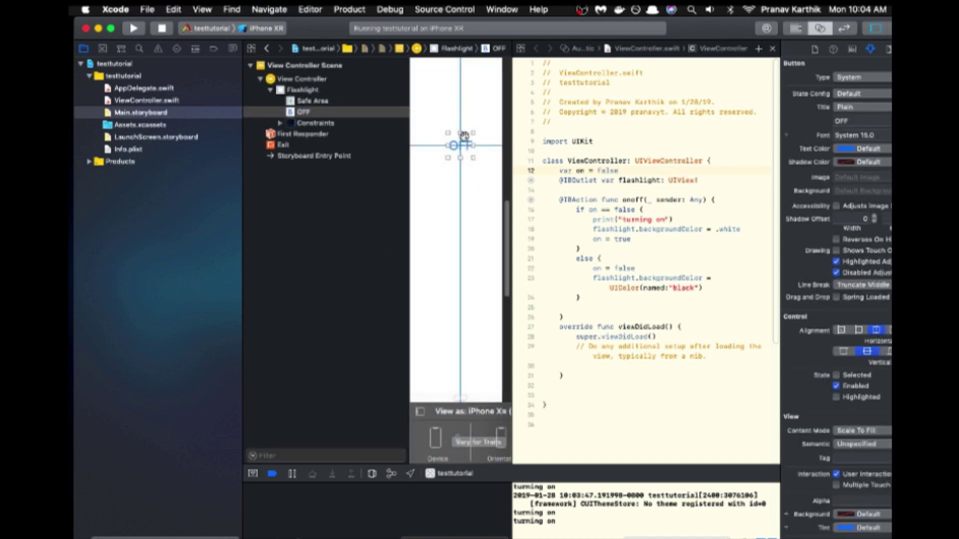
- Link the OFF button below the flashlight outlet as a UIButton outlet named flashtext
mouse_move(461, 144)
left_mouse_down()
mouse_move(559, 209)
mouse_move(570, 181)
left_mouse_up()
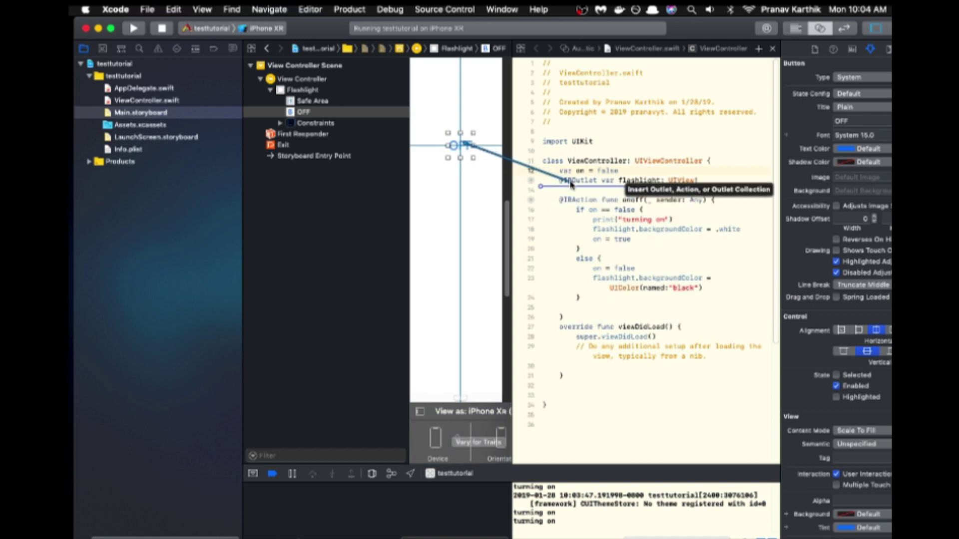
left_click_drag(570, 183, 569, 184)
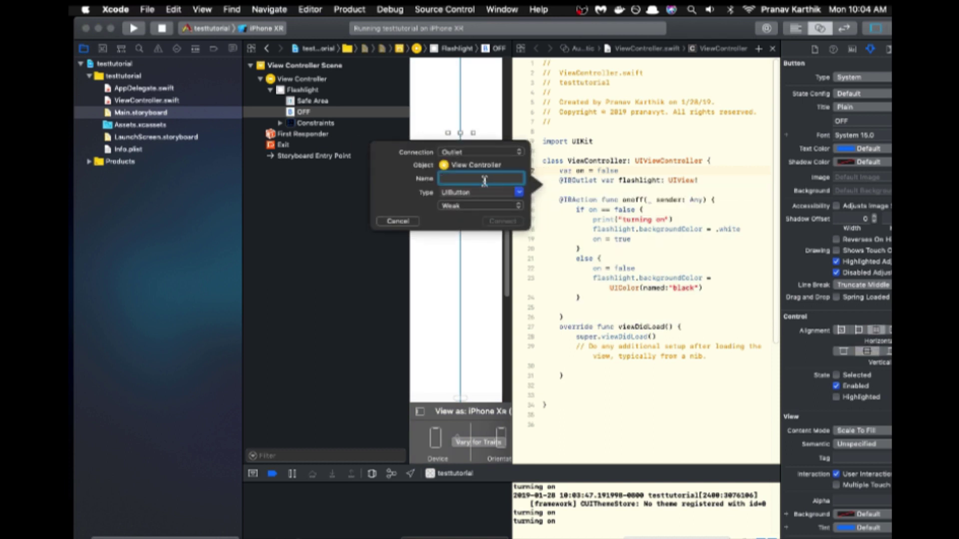
type("f")
key("BackSpace")
key("BackSpace")
type("f")
key("BackSpace")
key("BackSpace")
type("o")
key("BackSpace")
key("BackSpace")
key("BackSpace")
key("super+c")
key("BackSpace")
key("BackSpace")
key("BackSpace")
key("BackSpace")
key("BackSpace")
key("BackSpace")
key("BackSpace")
key("BackSpace")
type("flas")
left_click(514, 224)
left_click(798, 29)
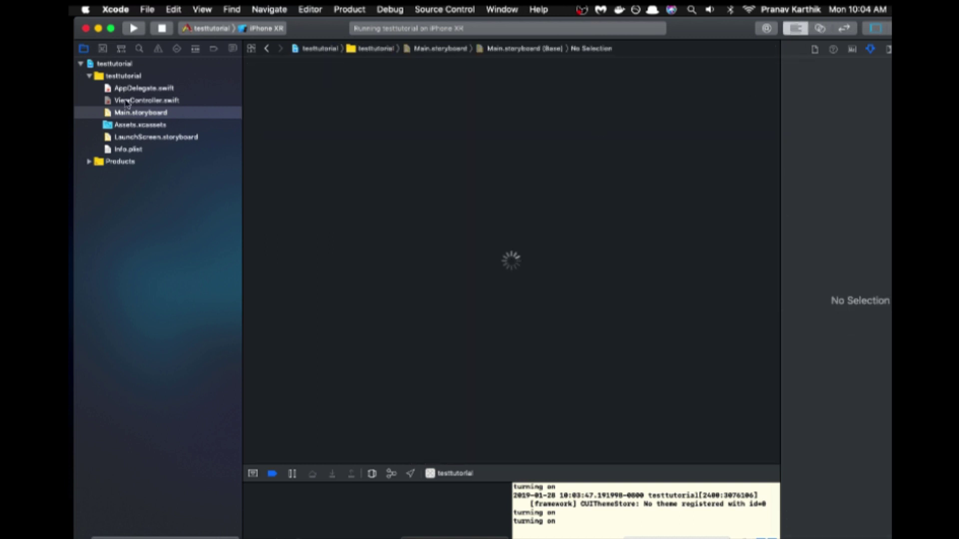
- Add flashtext.setTitle("OFF", for: .normal) inside the if branch of onoff
left_click(127, 102)
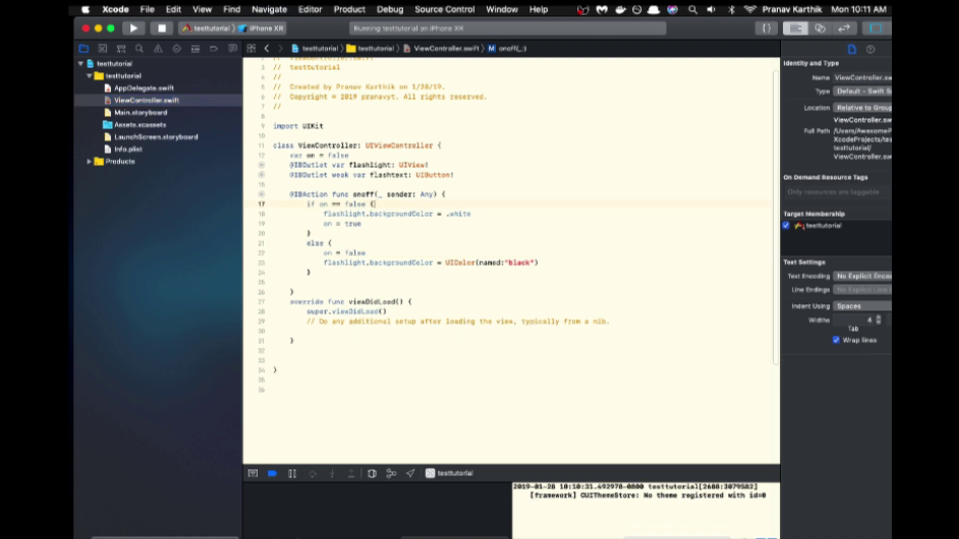
key("Return")
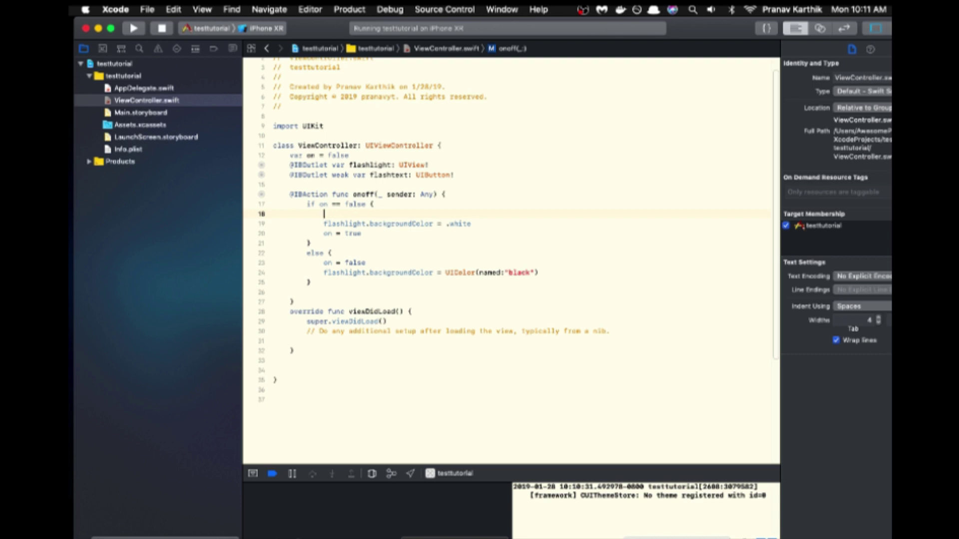
type("flas")
type("htext.s")
type("et")
key("Down")
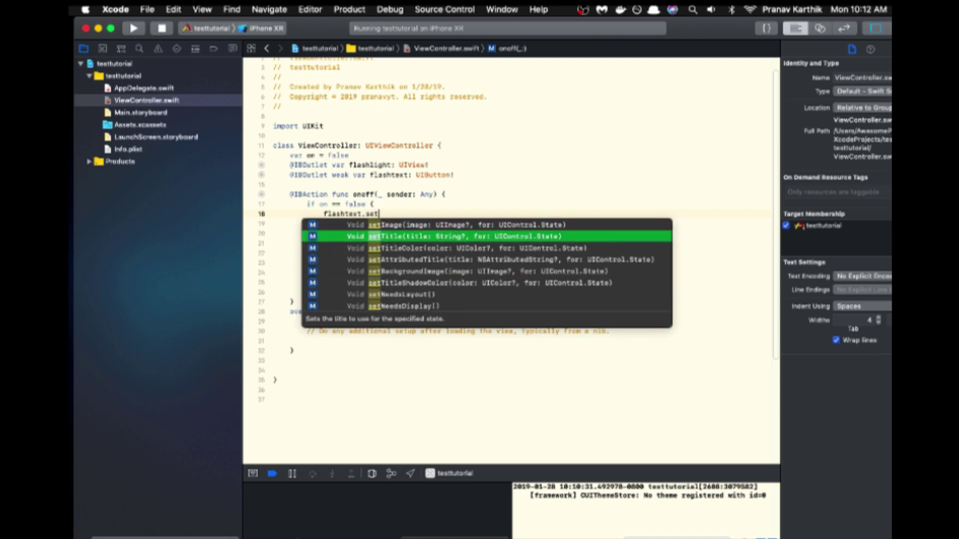
key("Return")
type("\"")
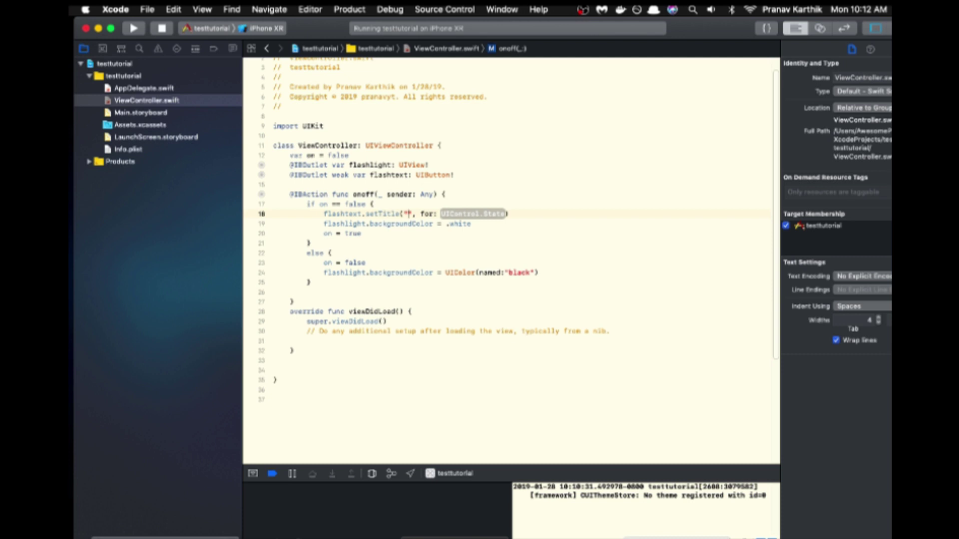
type("OFF")
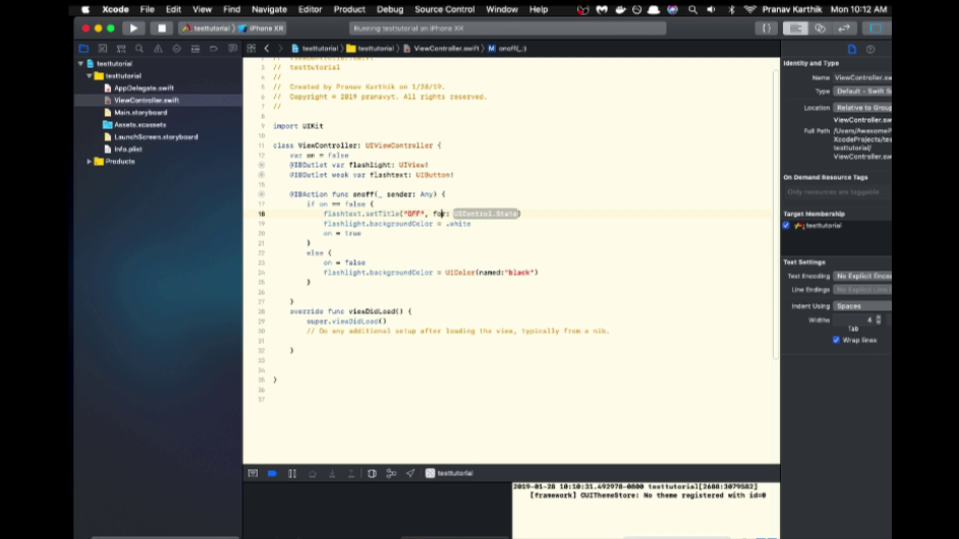
key("Tab")
key("BackSpace")
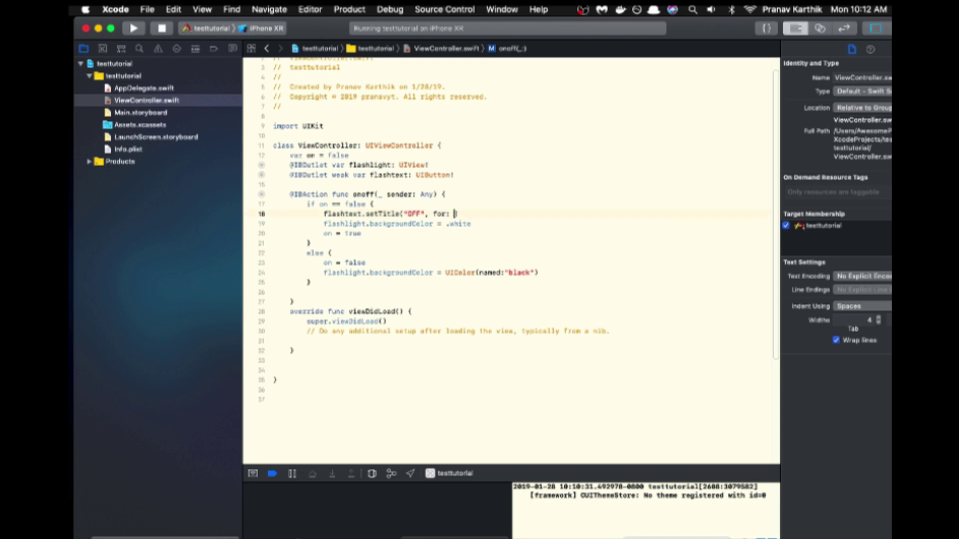
type(".norm")
key("Return")
key("Return")
key("BackSpace")
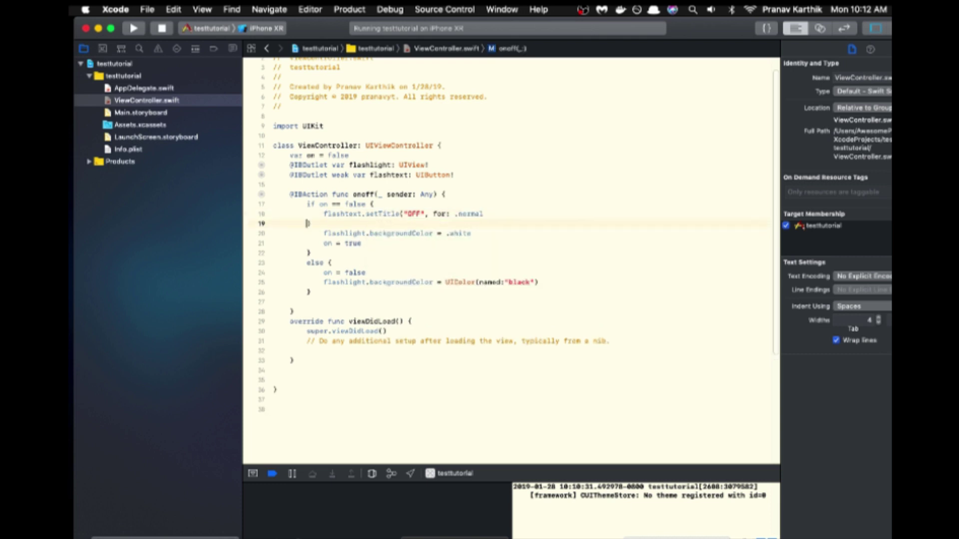
key("BackSpace")
key("BackSpace")
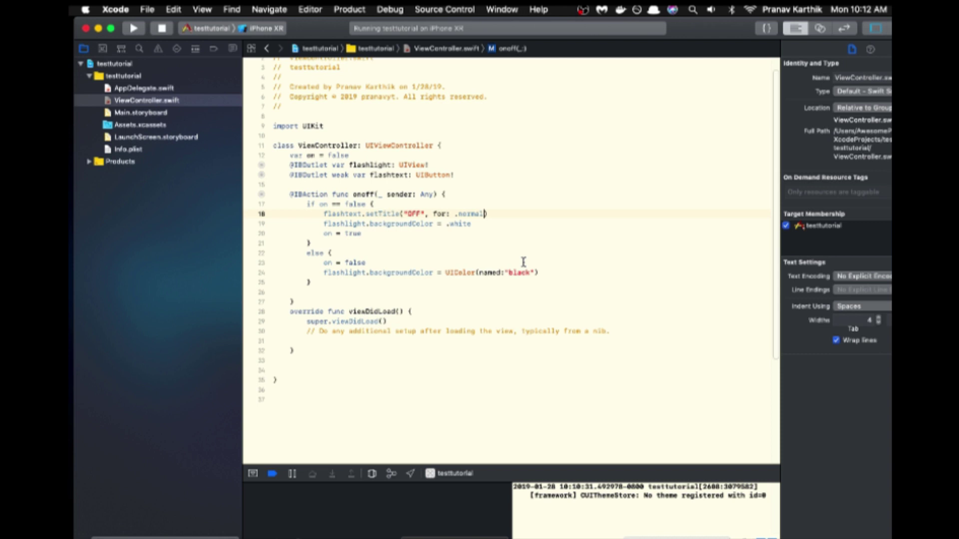
- Add flashtext.setTitle("ON", for: .normal) after on = false in the else branch, then rerun
left_click(550, 272)
left_click(419, 261)
key("Return")
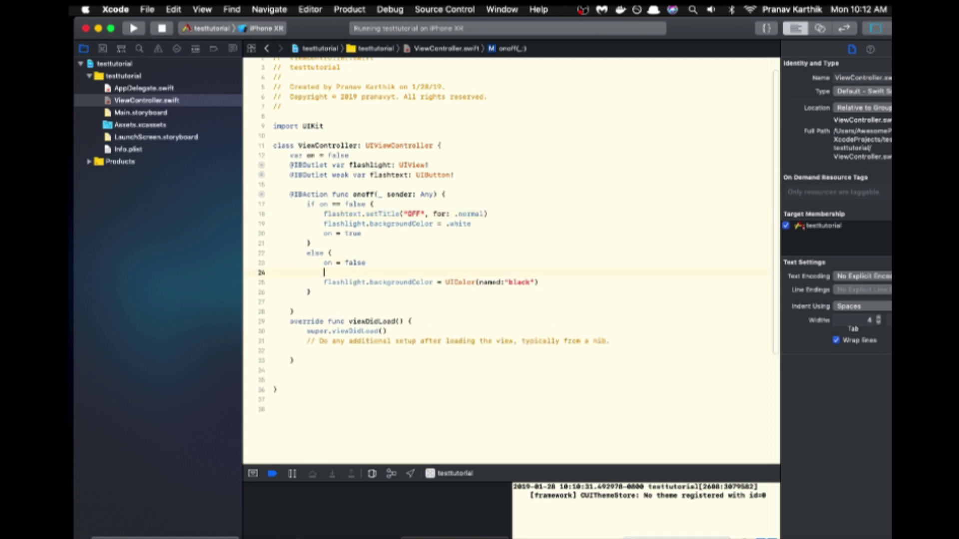
type("flashtext.")
type("set")
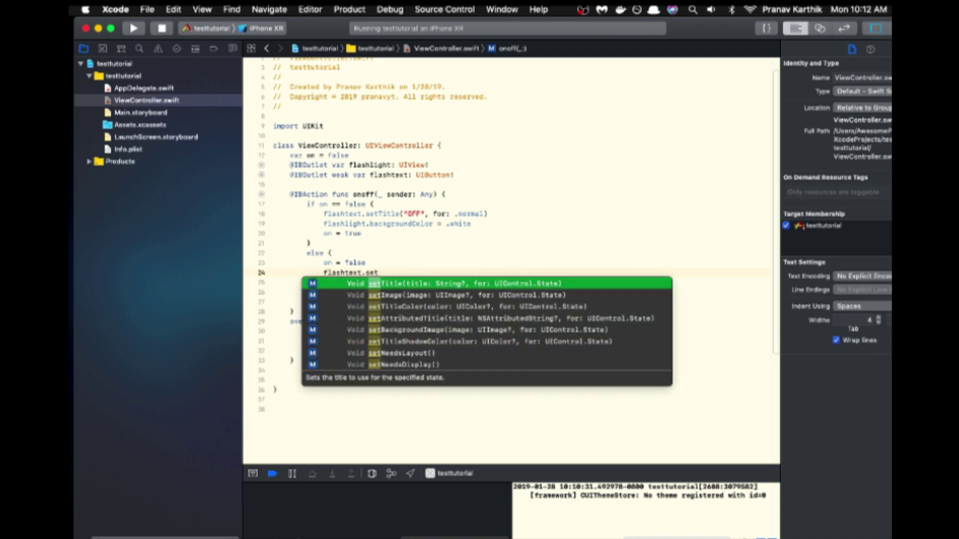
key("Return")
type("\"")
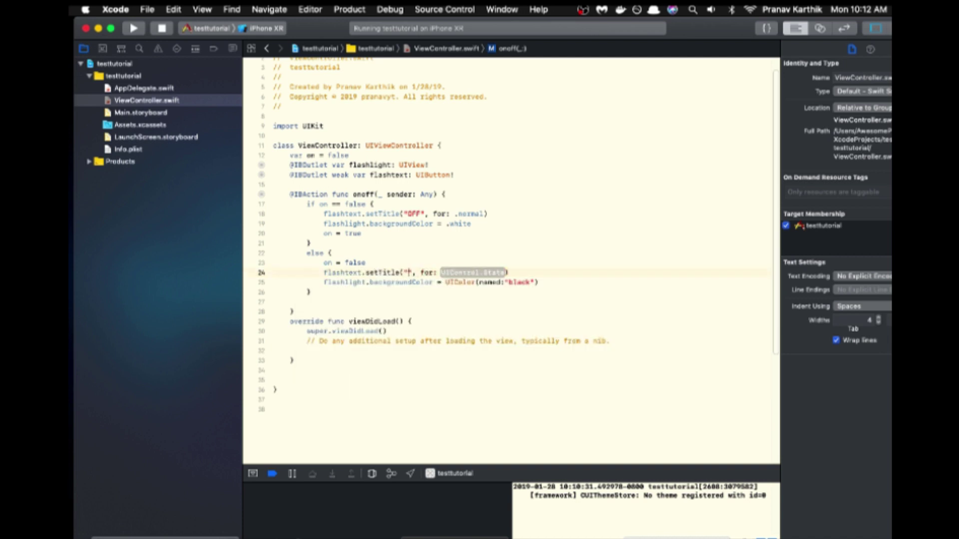
type("ON")
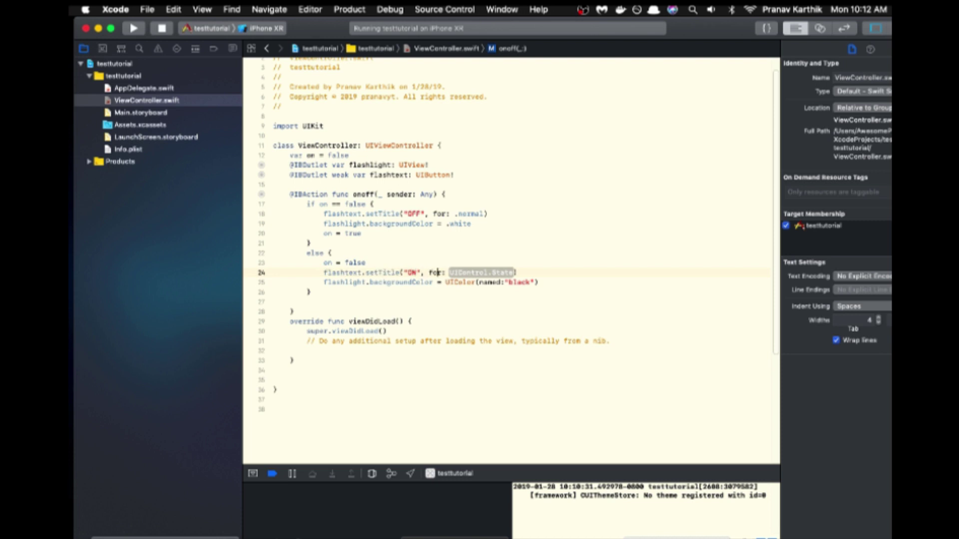
key("Tab")
type(".")
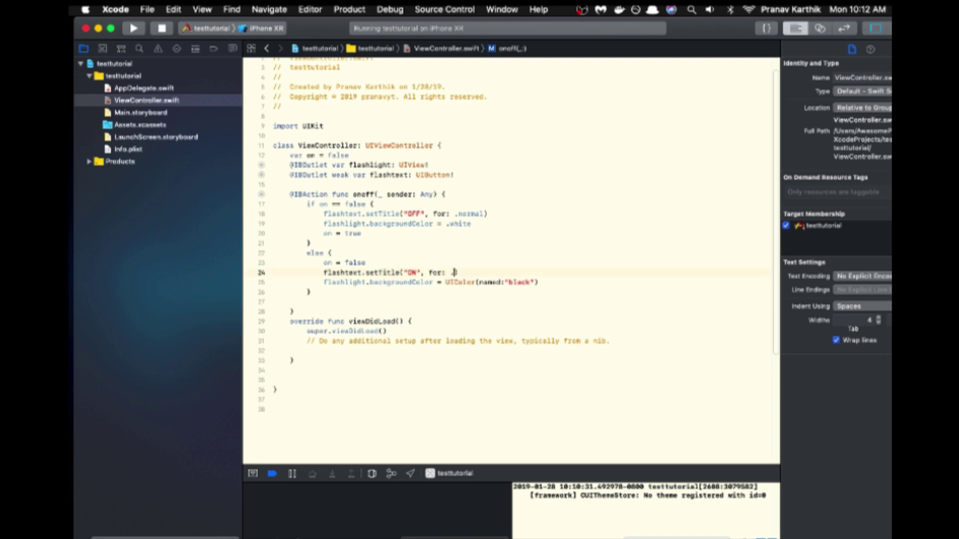
type("normal")
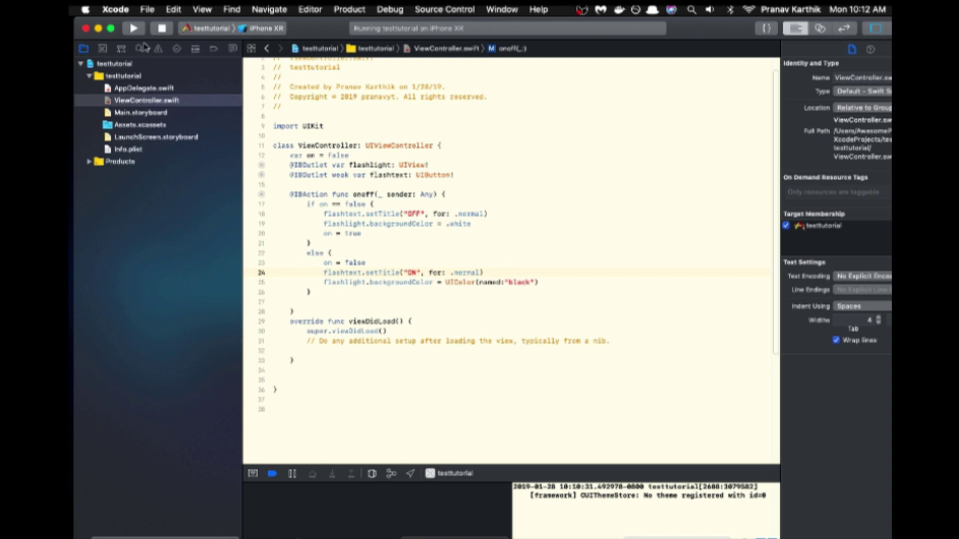
left_click(135, 29)
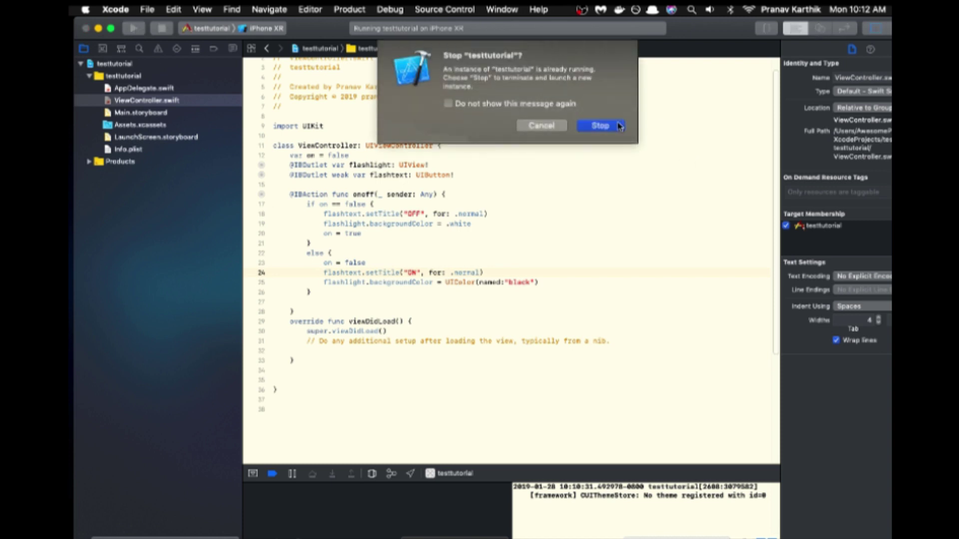
- Stop the old testtutorial instance so the rebuilt app relaunches in the iPhone XR simulator
left_click(611, 126)
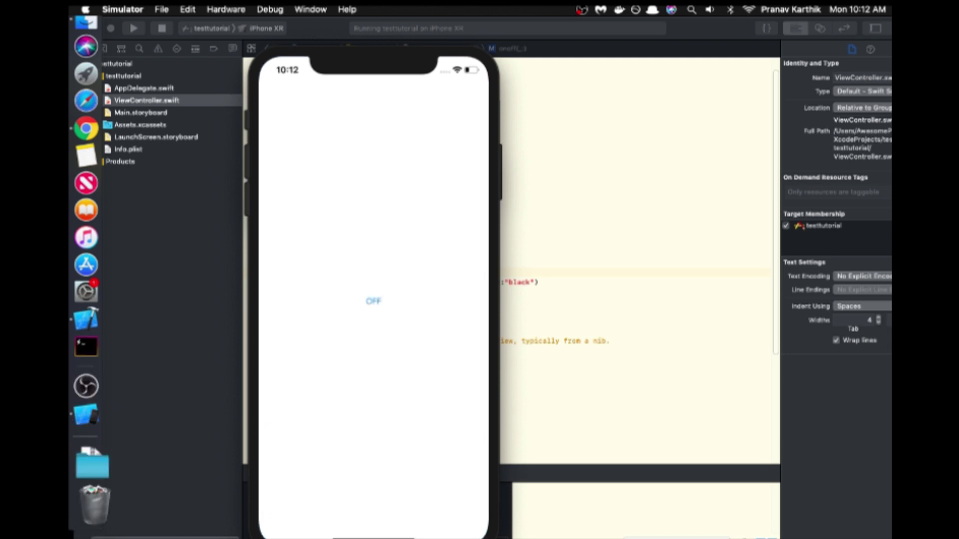
- Tap the flashlight button three times, toggling between black with ON and white with OFF
left_click(375, 301)
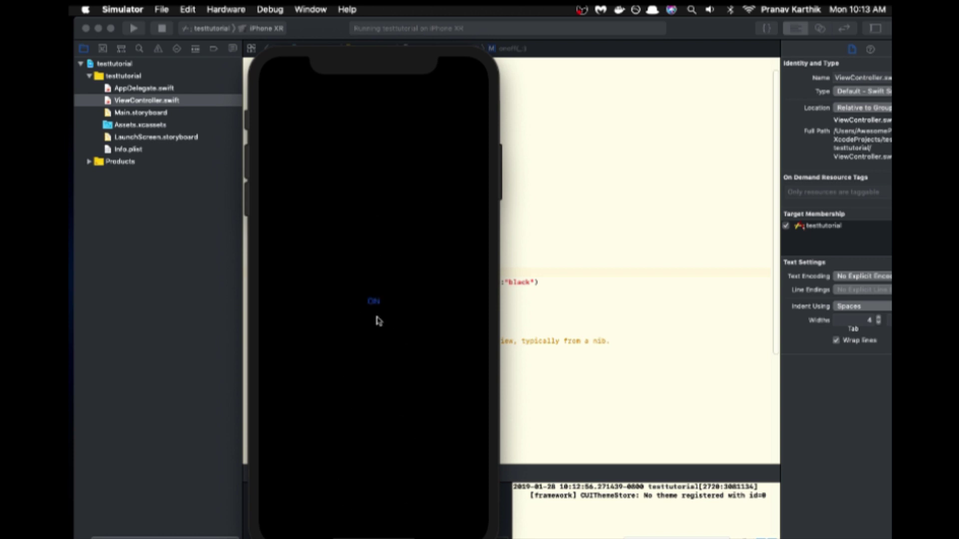
left_click(375, 303)
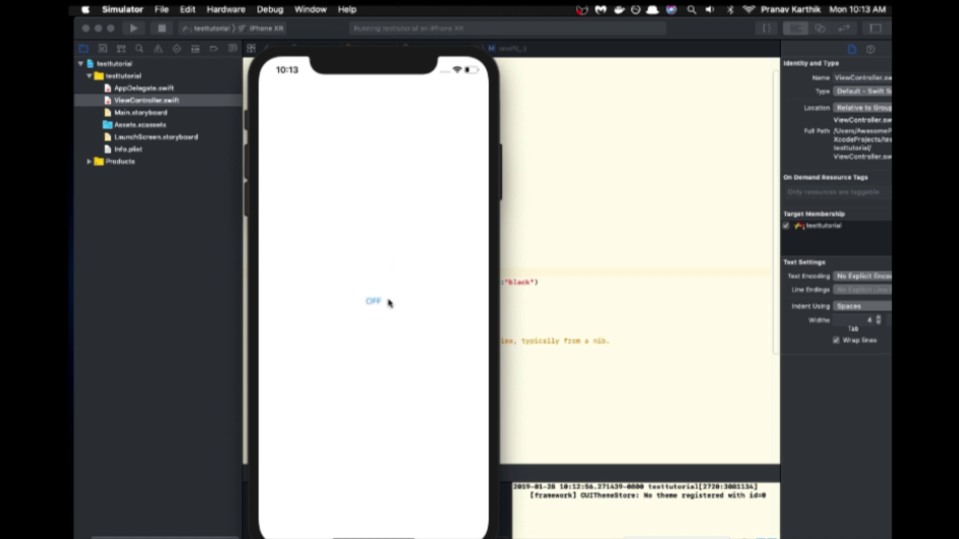
left_click(371, 303)
- Bring Xcode in front of Simulator, showing the finished ViewController.swift onoff code
left_click(601, 217)
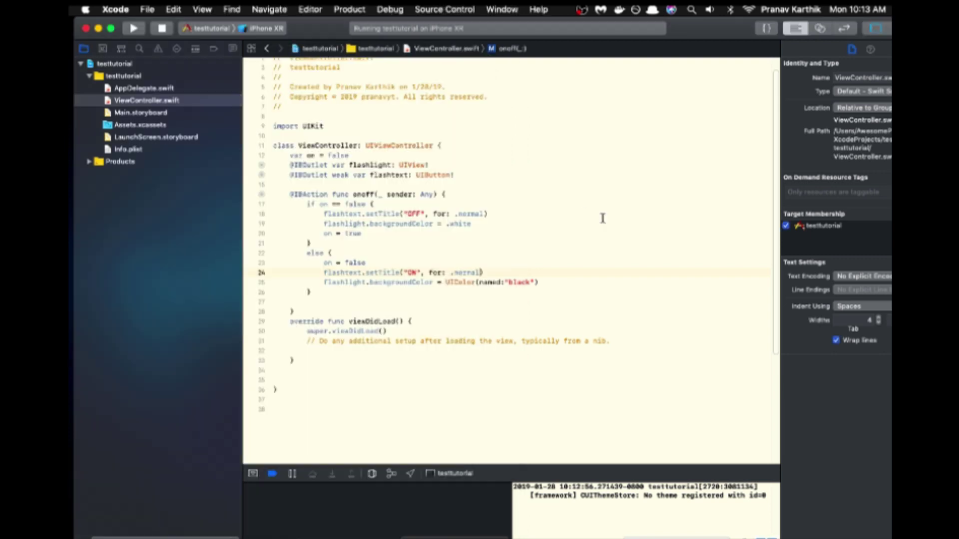